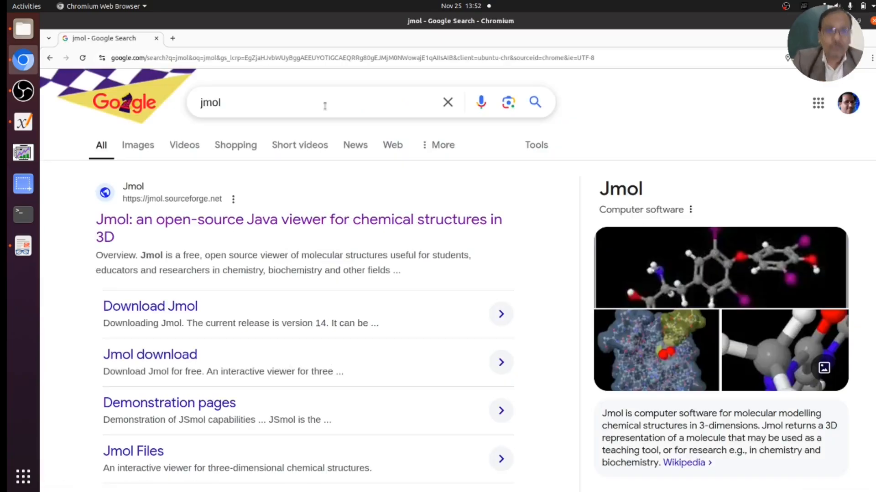
- Open jmol.sourceforge.net, read its features and supported file formats, then switch to the Files window
click(250, 225)
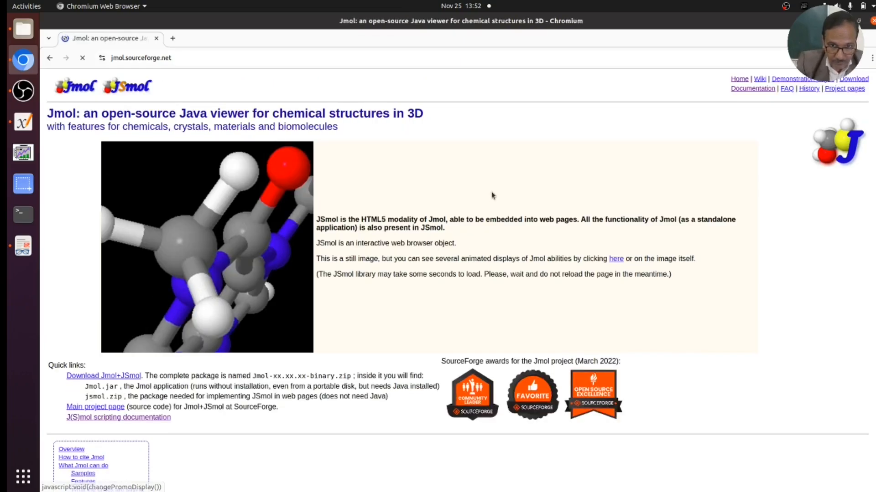
scroll(391, 153, down, 7)
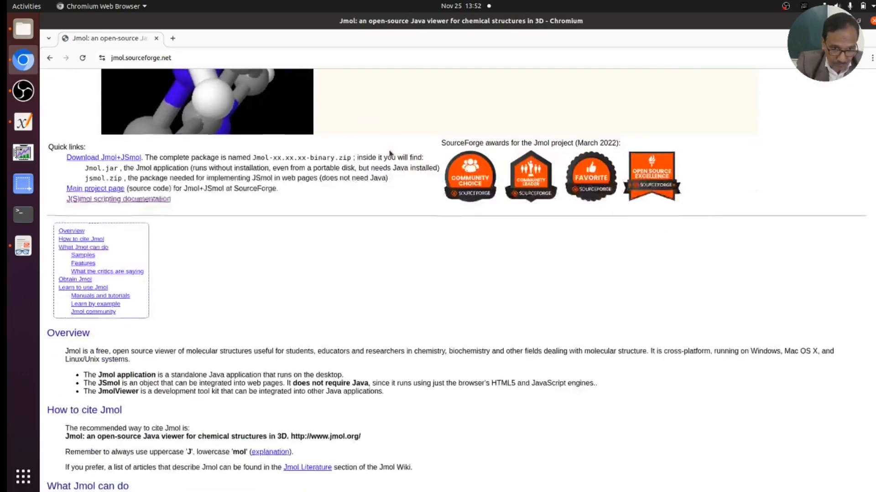
scroll(391, 153, down, 3)
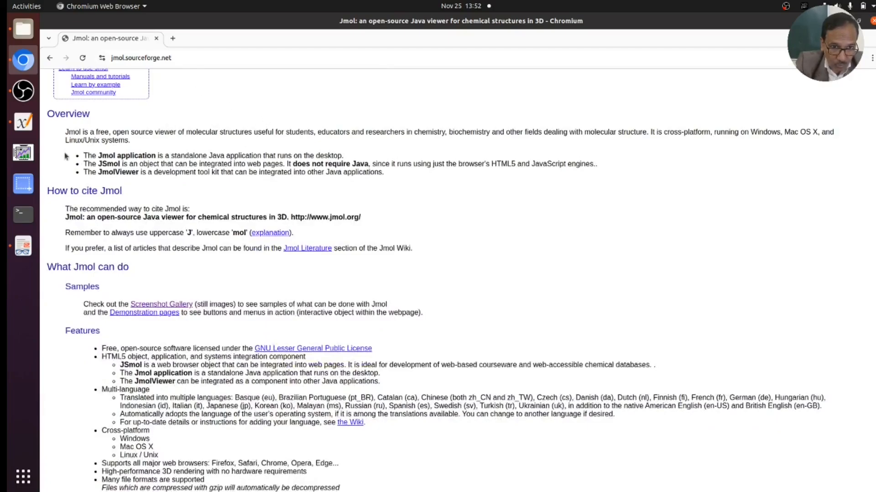
scroll(339, 182, down, 3)
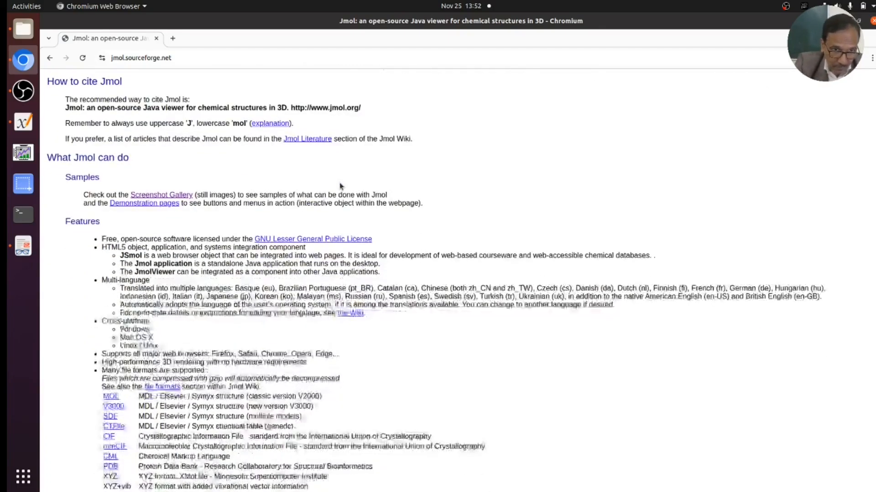
scroll(207, 168, down, 7)
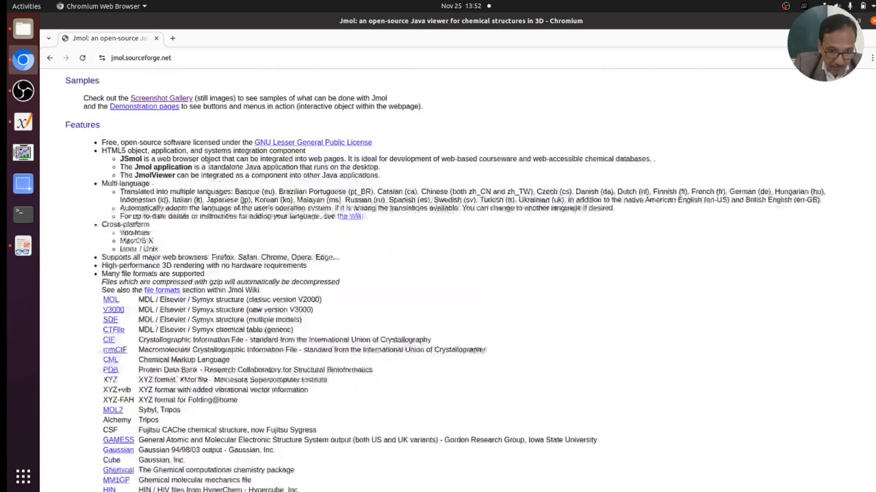
scroll(173, 162, down, 1)
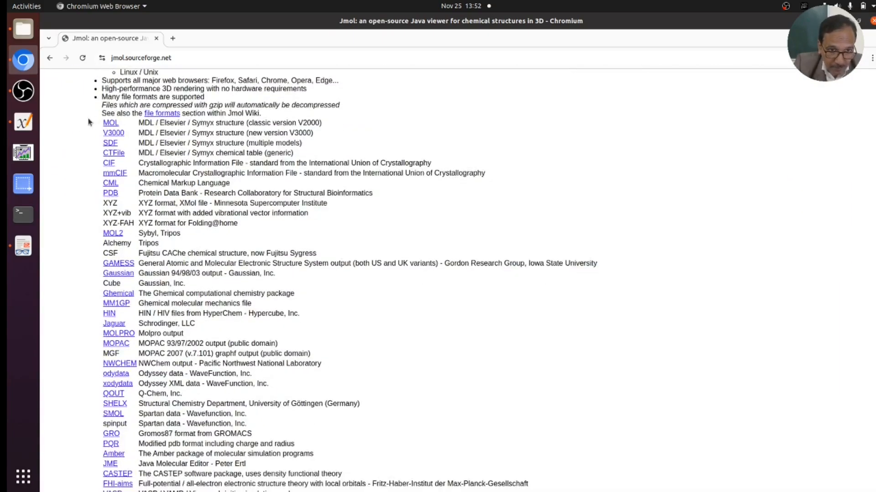
scroll(90, 122, down, 2)
scroll(89, 123, up, 2)
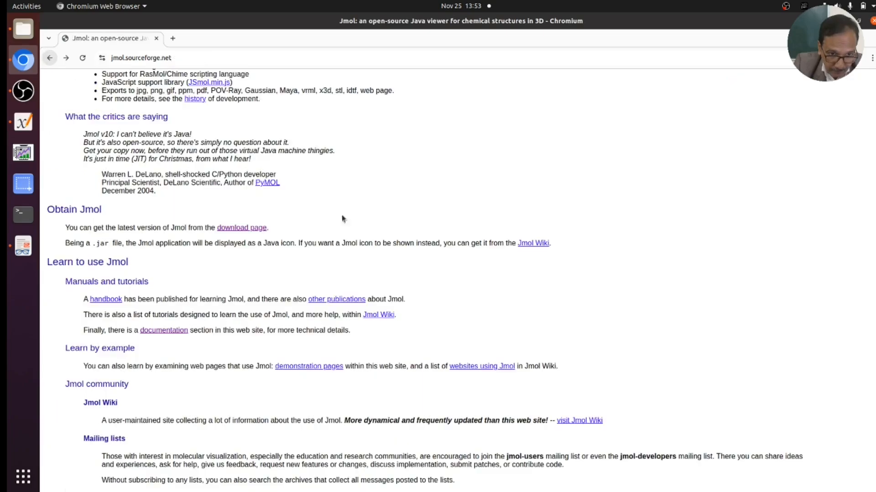
scroll(440, 266, down, 2)
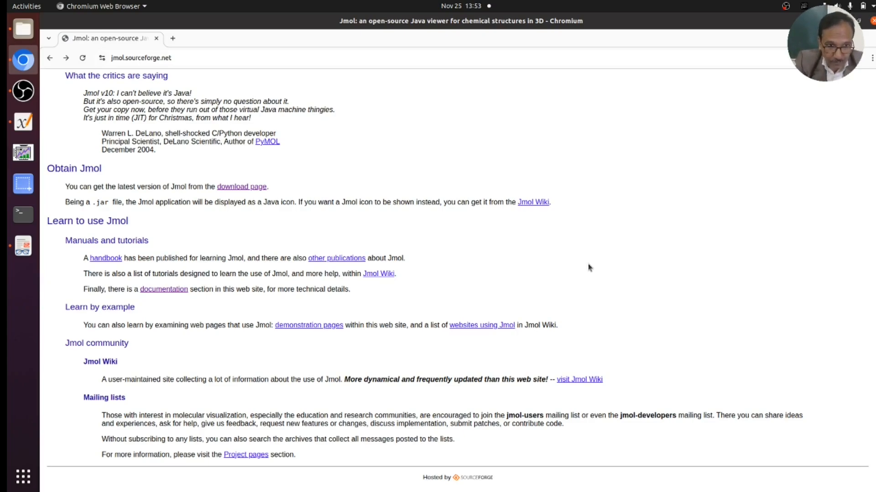
key(Home)
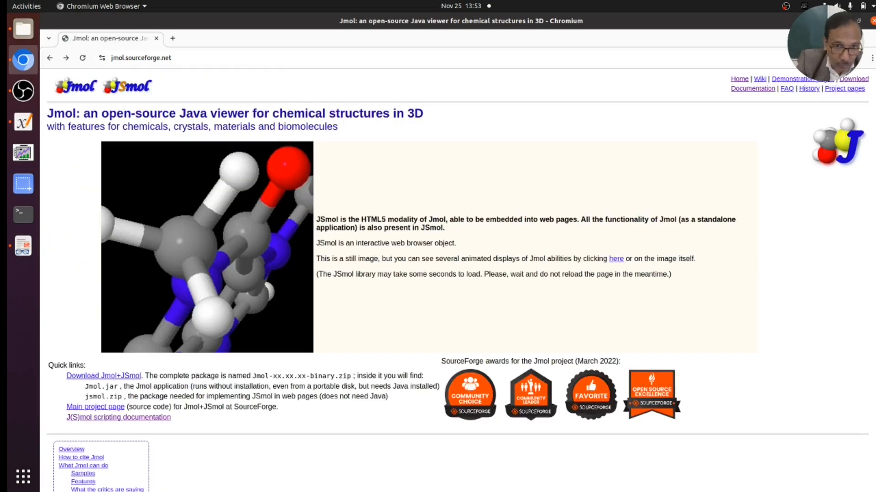
key(alt+Tab)
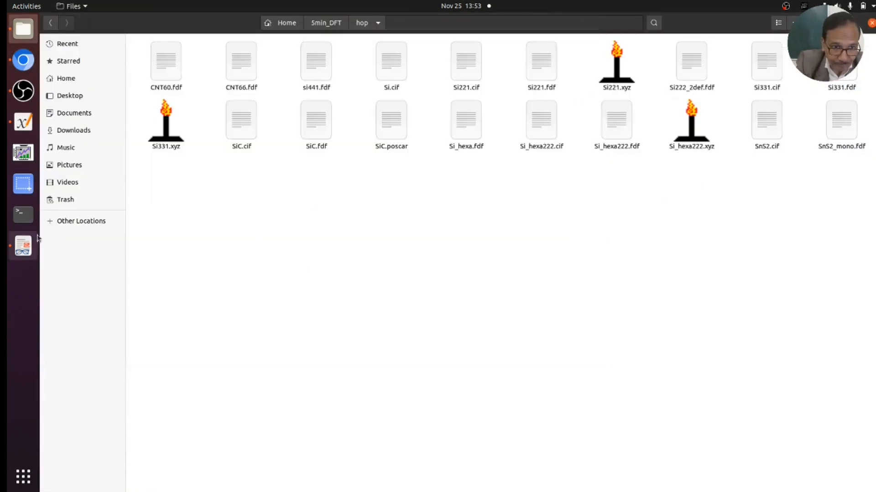
- Open a Terminal in the hop folder, enlarge its text, and run the jmol command
right_click(324, 246)
click(463, 307)
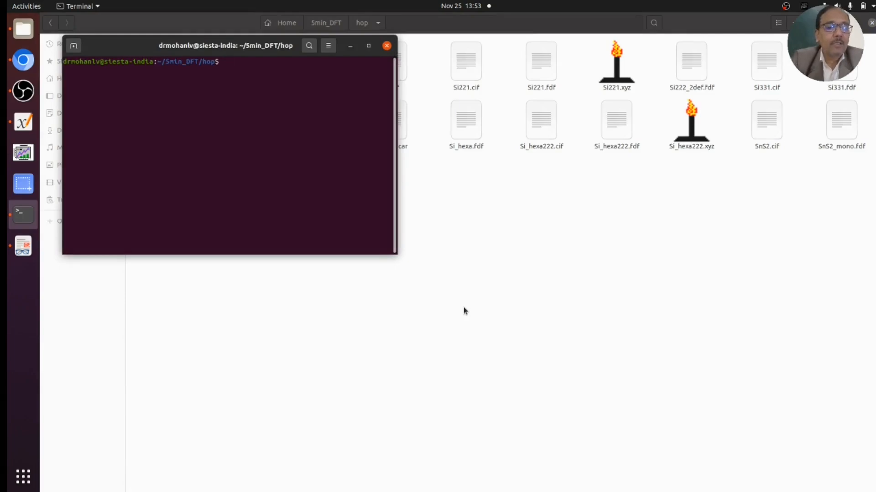
key(ctrl+plus)
key(ctrl+plus)
key(ctrl+plus)
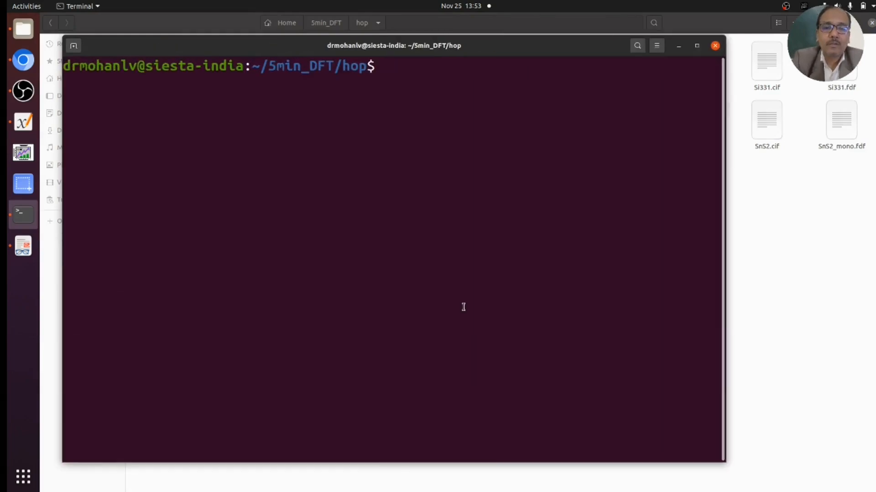
text(jmol)
key(Return)
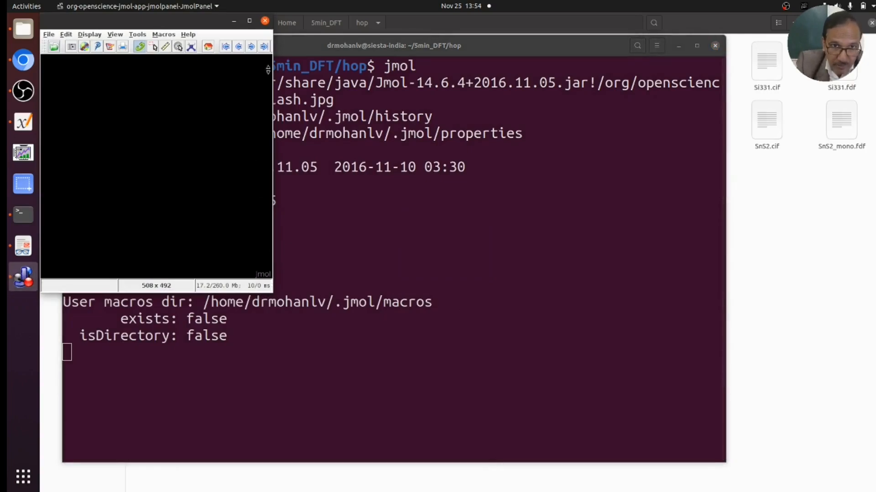
- Maximize the Jmol window and browse its File and Display menus
click(250, 21)
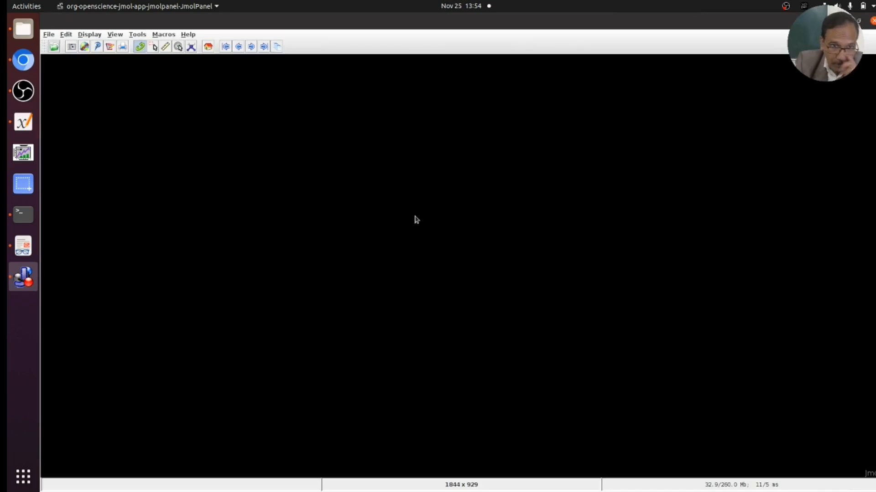
click(48, 34)
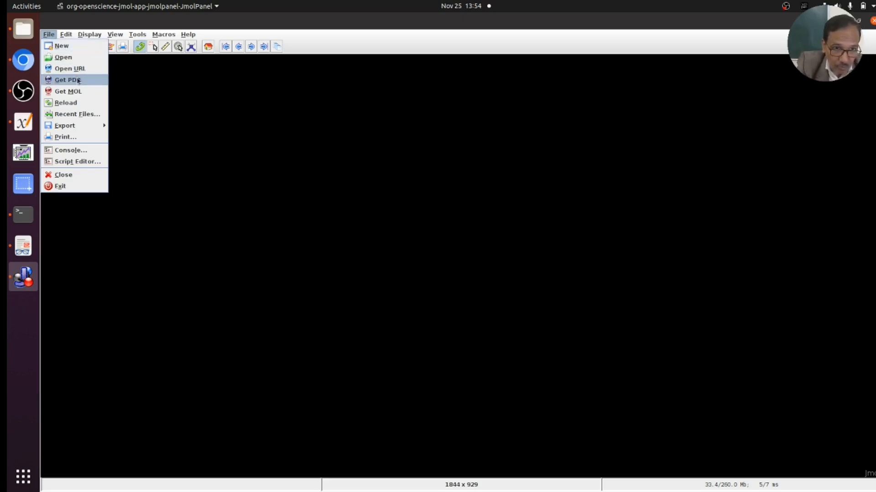
mouse_move(65, 35)
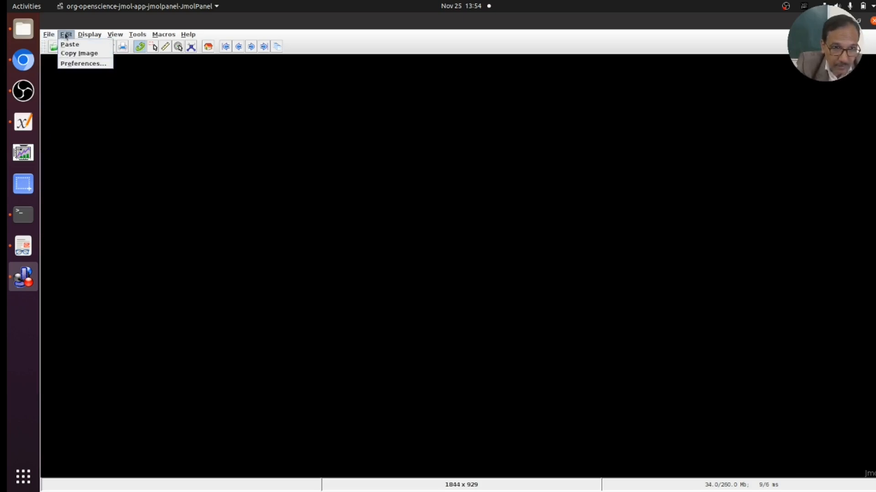
click(89, 34)
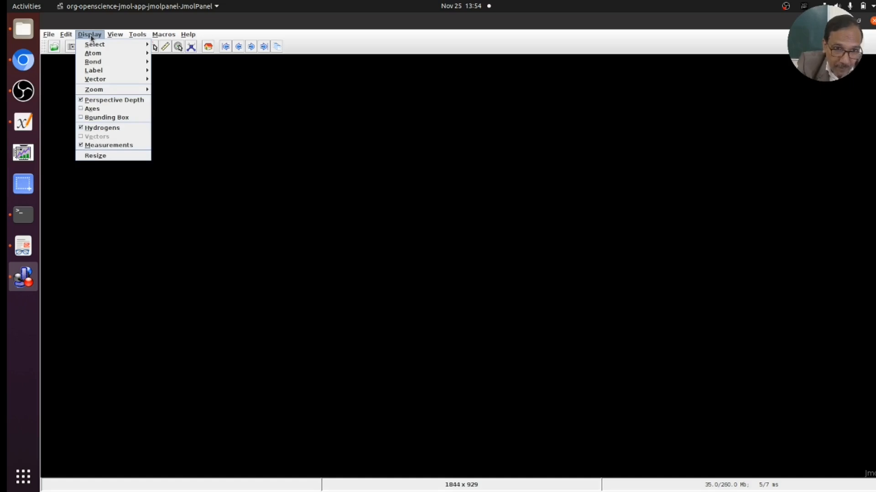
mouse_move(117, 53)
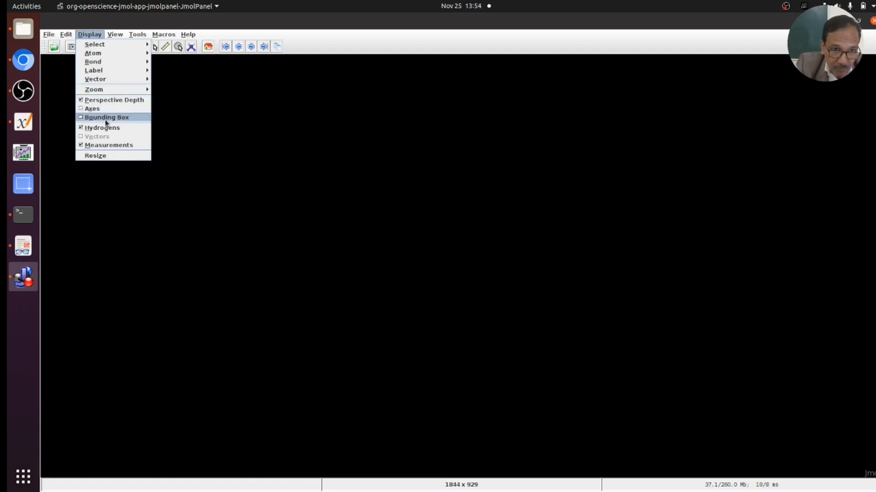
mouse_move(113, 39)
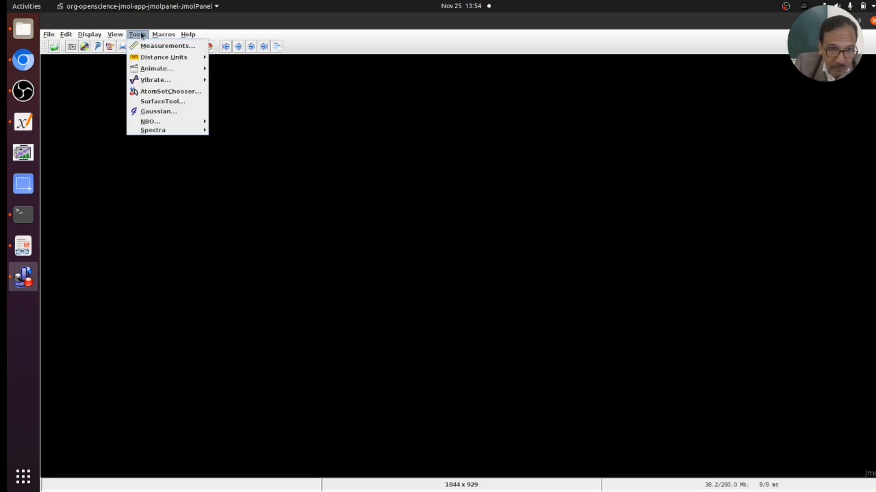
mouse_move(165, 61)
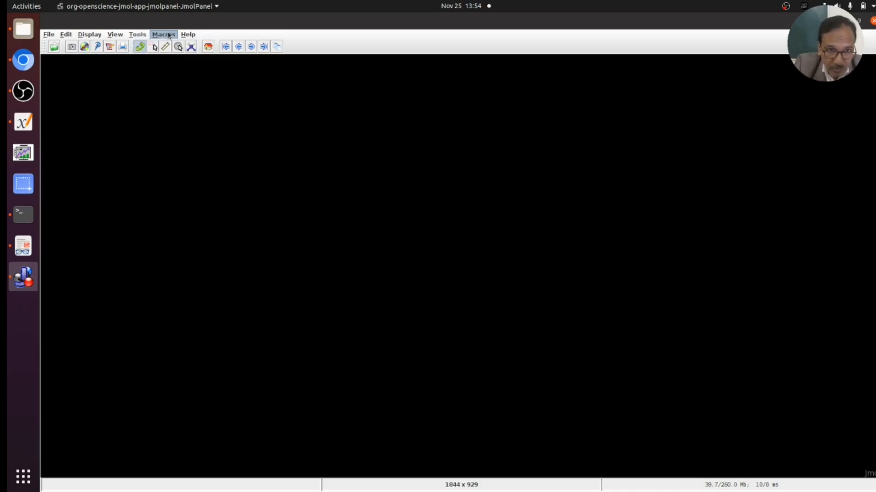
- Load Si331.xyz from the hop folder through File > Open
mouse_move(48, 34)
click(59, 60)
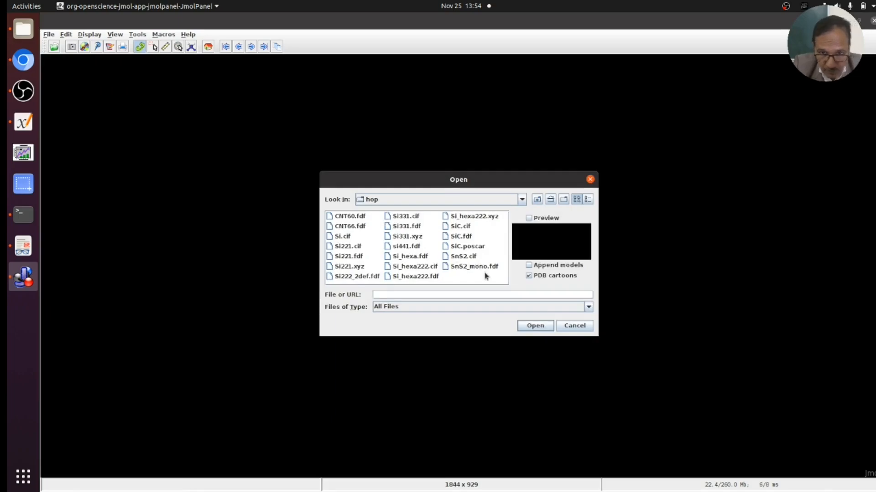
click(411, 237)
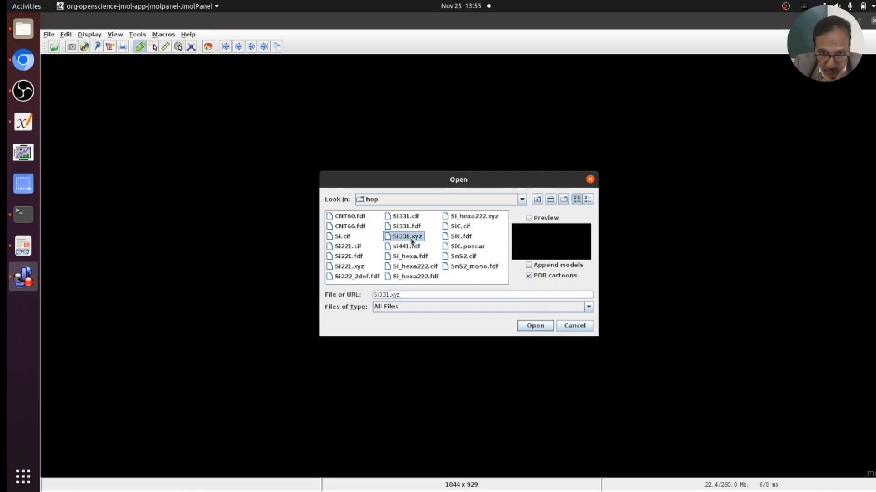
click(538, 326)
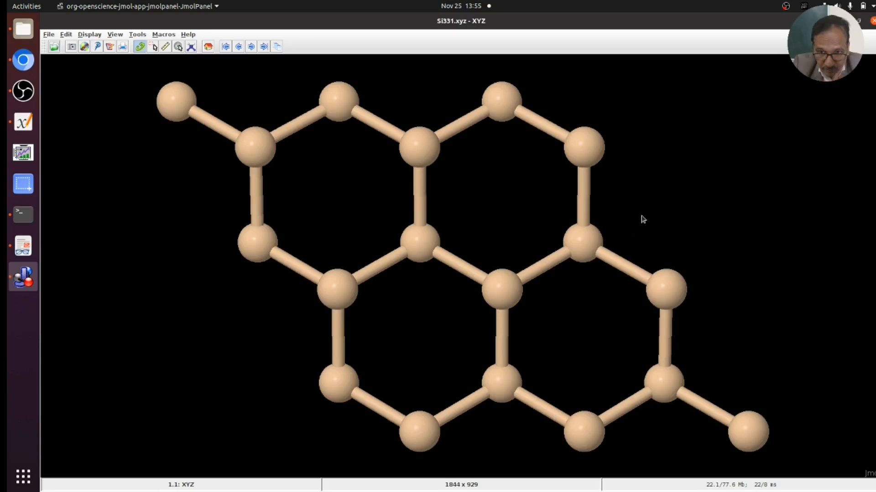
- Rotate and zoom the silicon model to see it from several angles
right_click(574, 327)
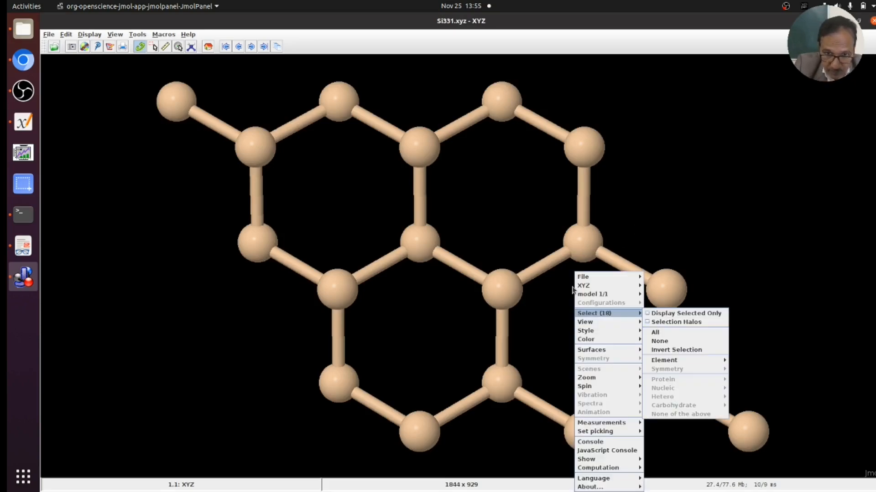
click(641, 218)
drag(641, 218, 539, 278)
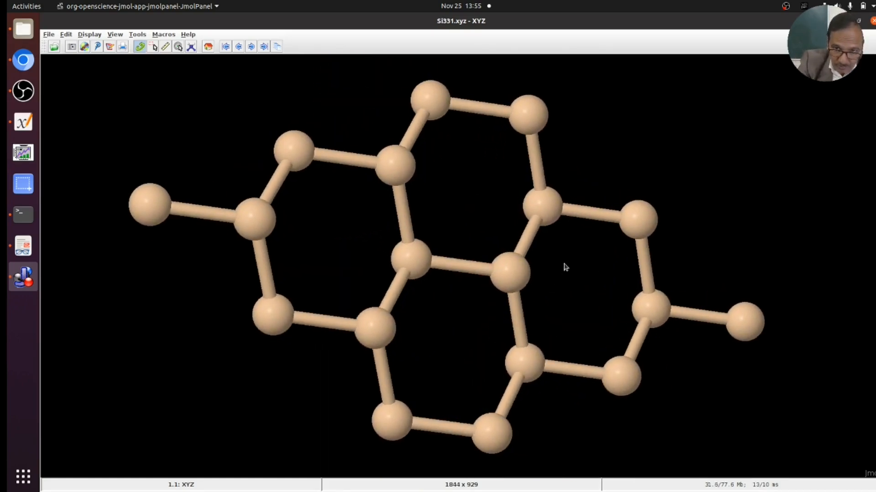
scroll(565, 266, up, 8)
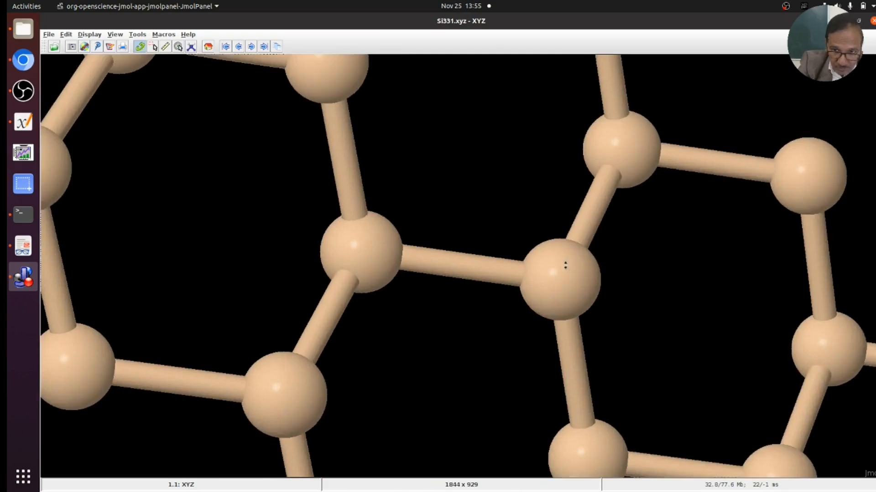
scroll(565, 266, down, 10)
scroll(565, 266, down, 2)
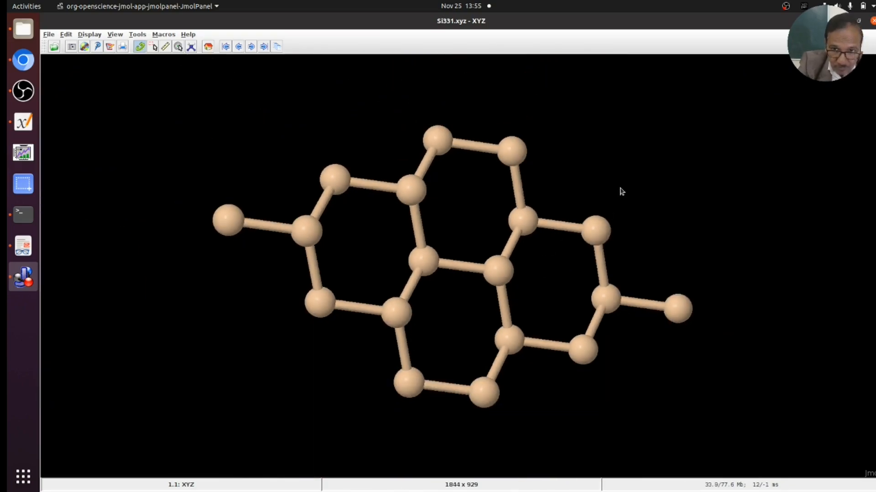
scroll(613, 202, up, 3)
mouse_move(586, 263)
mouse_down()
mouse_move(588, 227)
mouse_move(581, 269)
mouse_move(571, 262)
mouse_up()
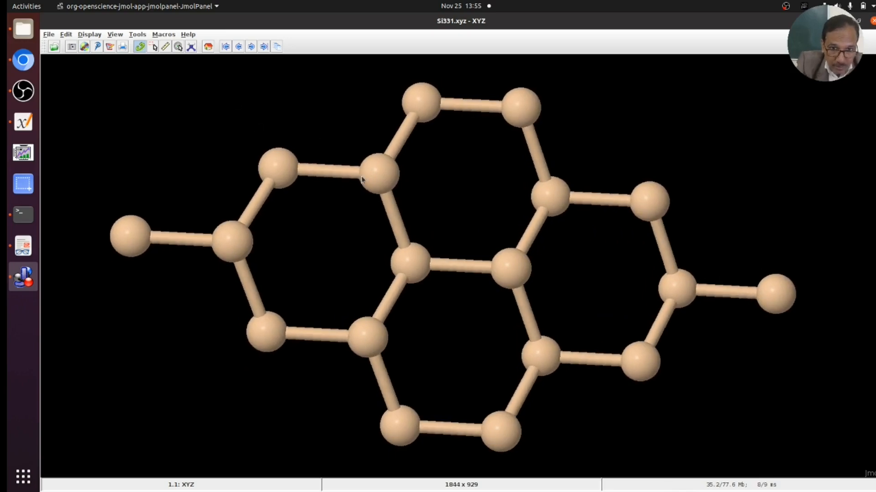
- Label the atoms with element symbols, then switch the labels to atom names like Si5
click(87, 36)
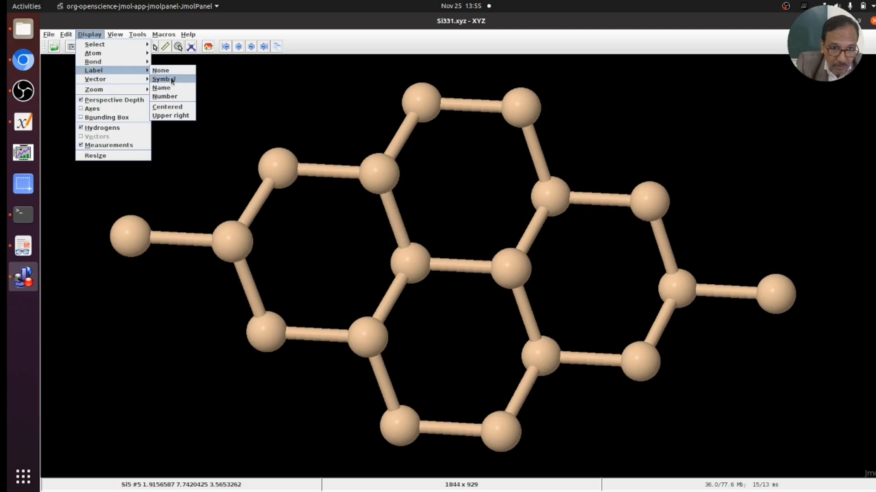
click(171, 79)
click(94, 35)
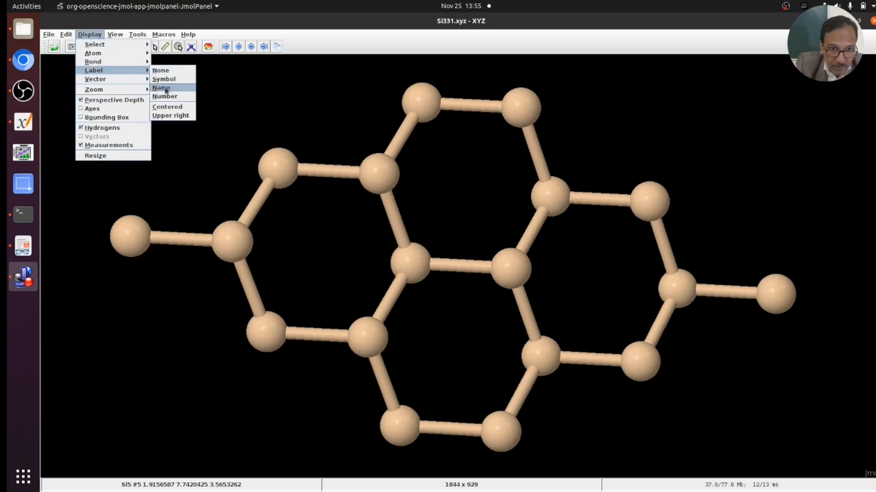
click(165, 87)
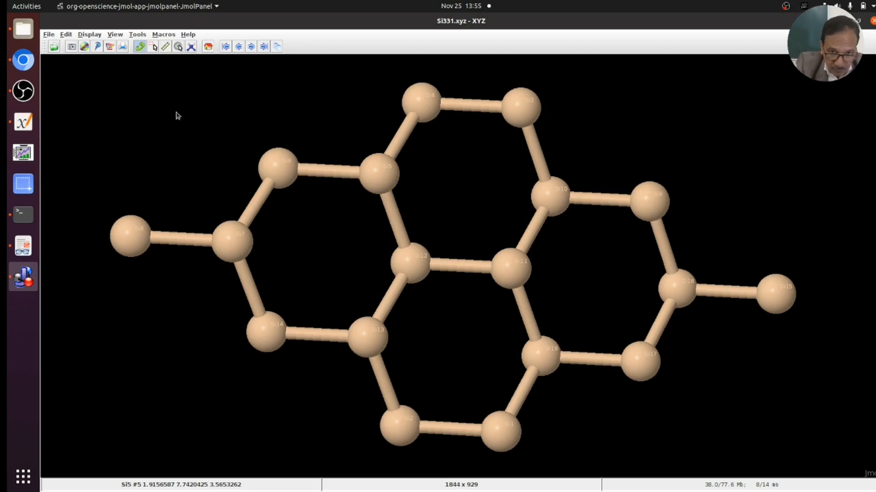
- Show the x, y and z axes and rotate the structure to inspect them
click(86, 38)
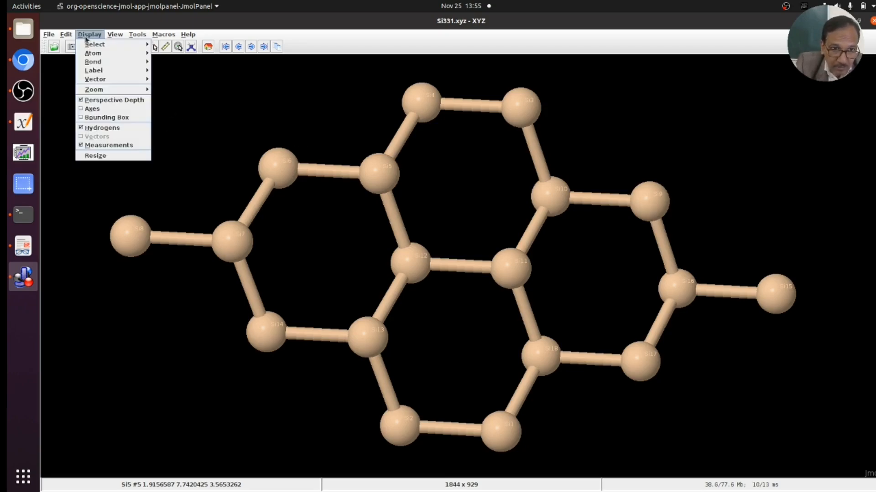
click(102, 108)
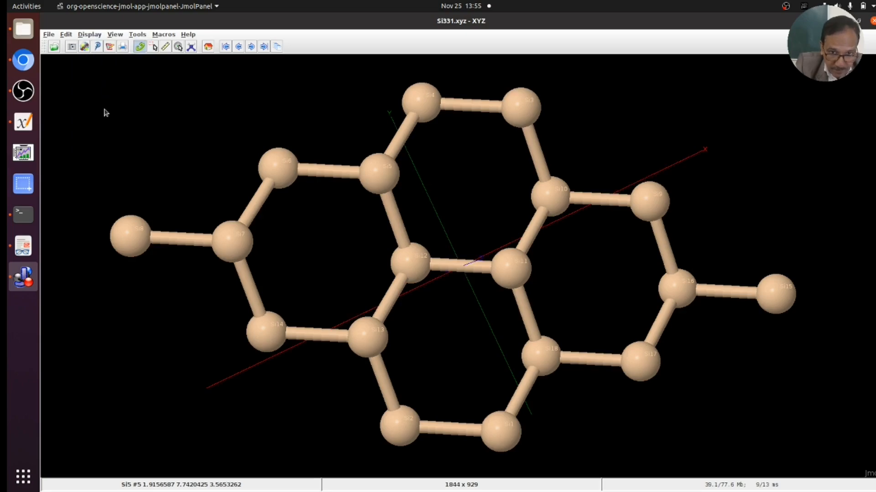
drag(470, 328, 462, 287)
- Add a dashed bounding box and turn the structure to a face-on upright view
click(95, 35)
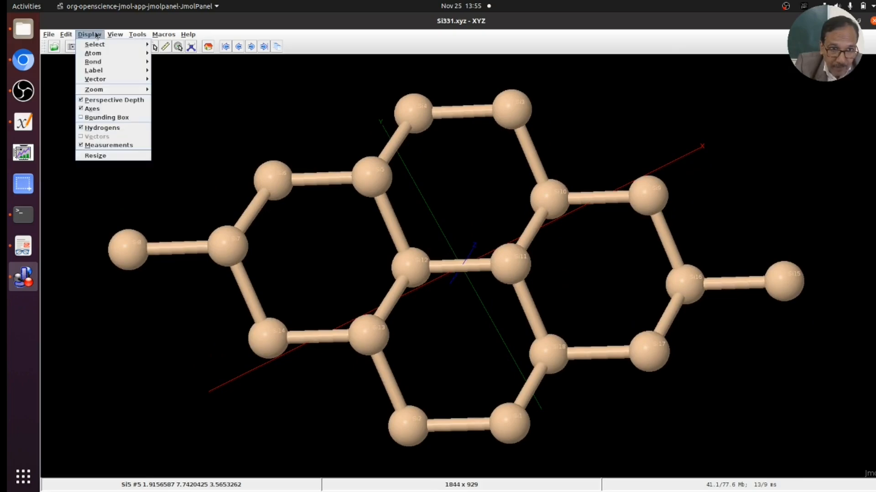
click(122, 118)
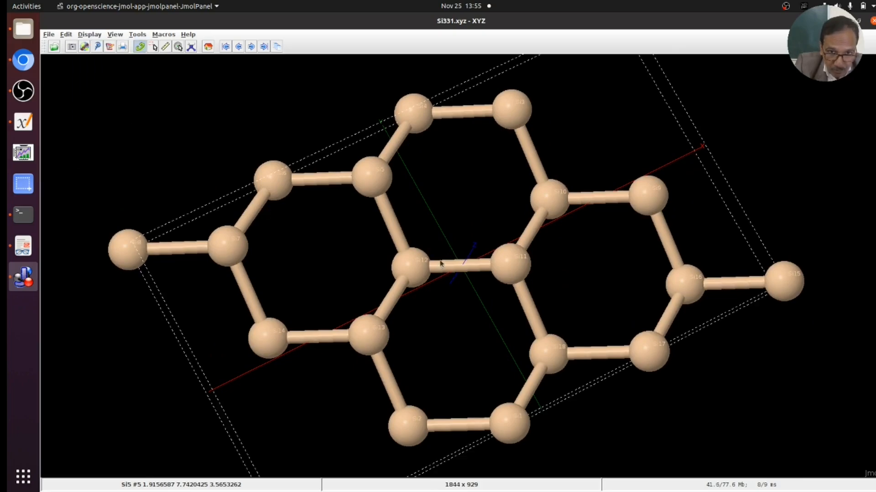
mouse_move(459, 262)
mouse_down()
mouse_move(454, 203)
mouse_move(505, 200)
mouse_move(505, 260)
mouse_move(559, 264)
mouse_move(502, 338)
mouse_move(438, 292)
mouse_up()
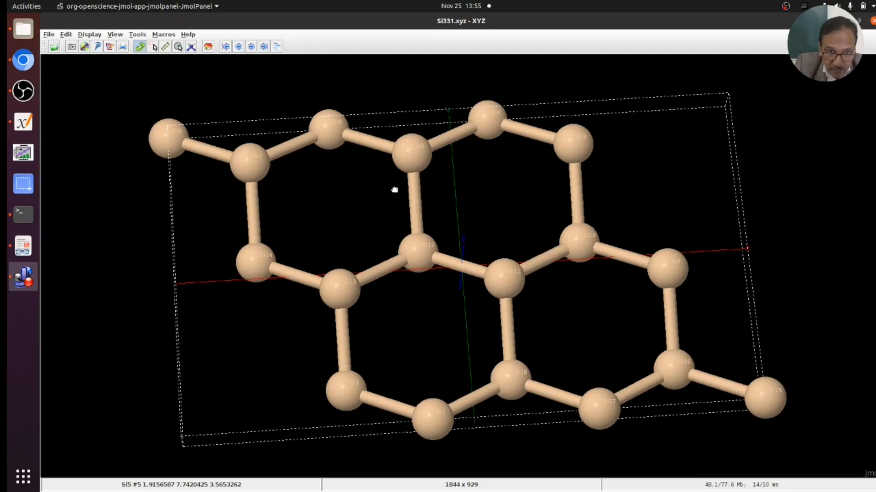
drag(393, 189, 394, 223)
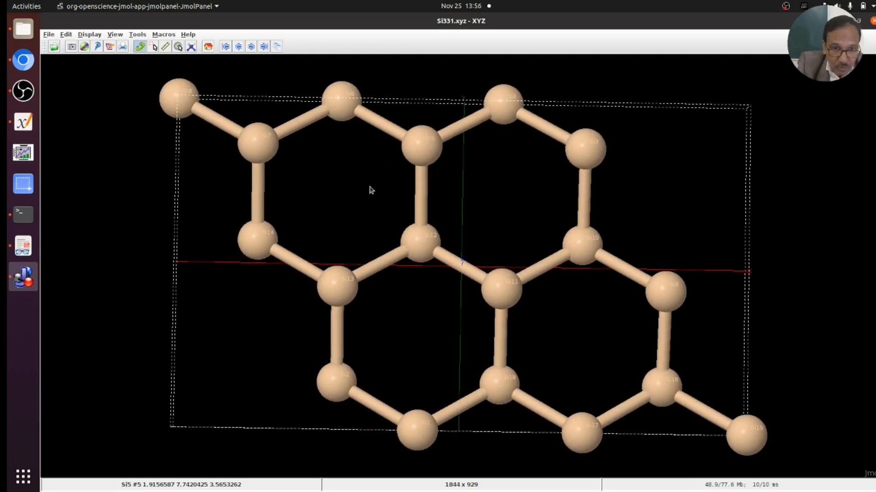
- Measure the Si5–Si12 bond and other Si–Si distances, each 0.235 nm
click(164, 47)
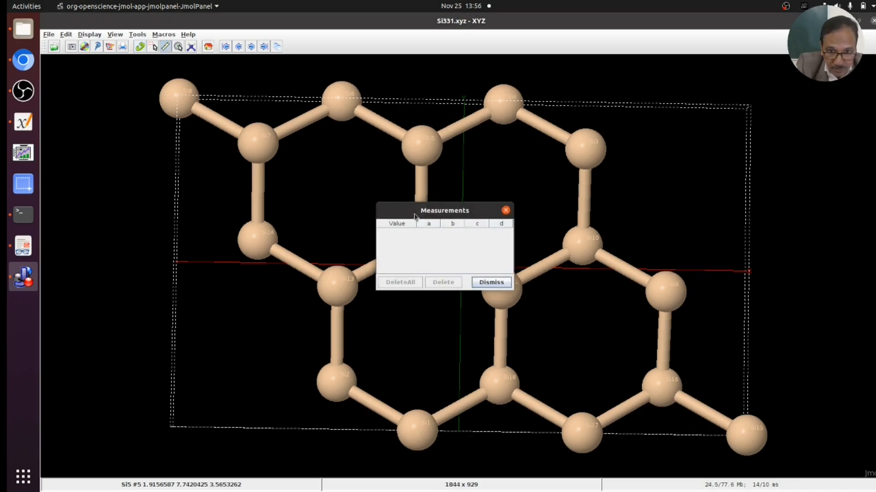
drag(430, 216, 141, 145)
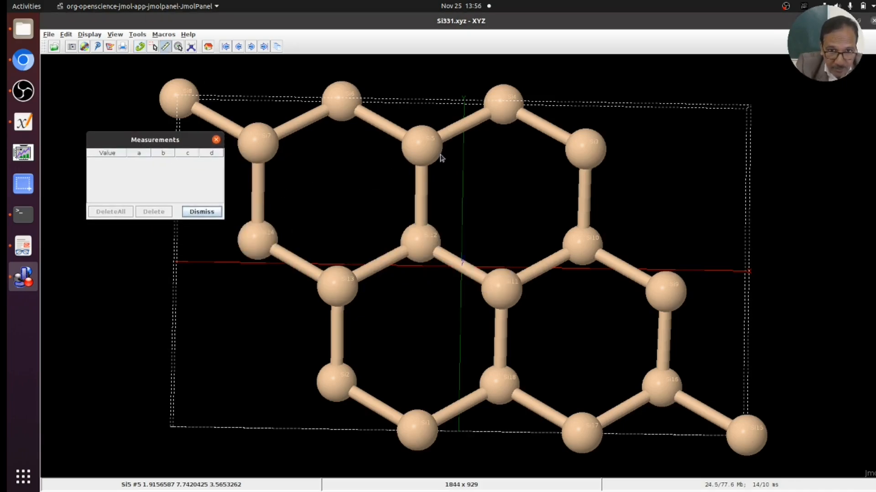
click(422, 147)
click(417, 242)
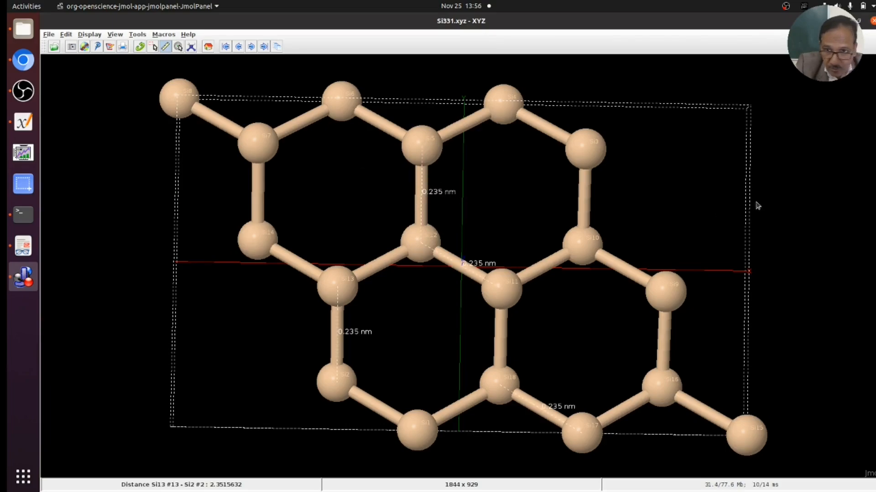
right_click(758, 190)
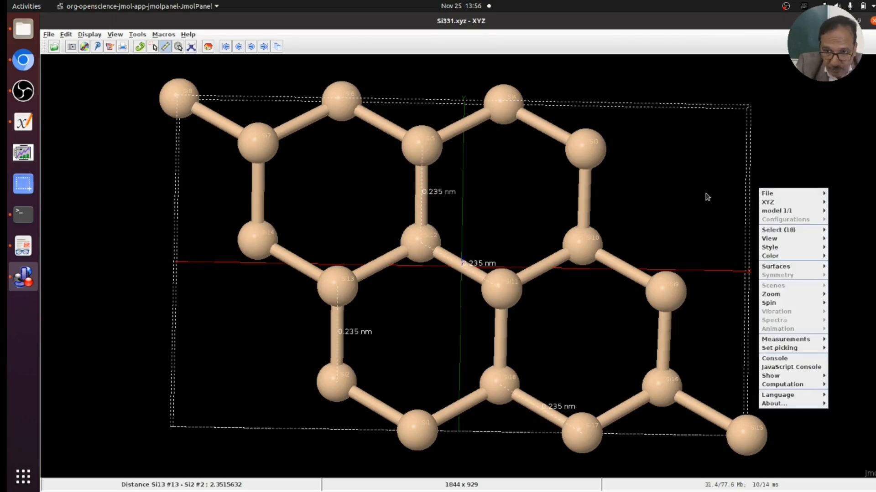
drag(709, 194, 723, 178)
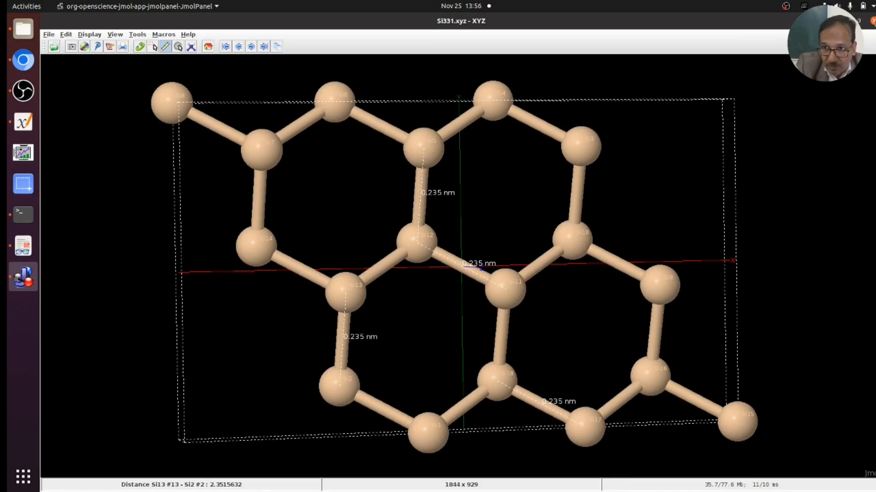
- Quit Jmol, rerun jmol from the terminal history, and maximize the new window
key(ctrl+q)
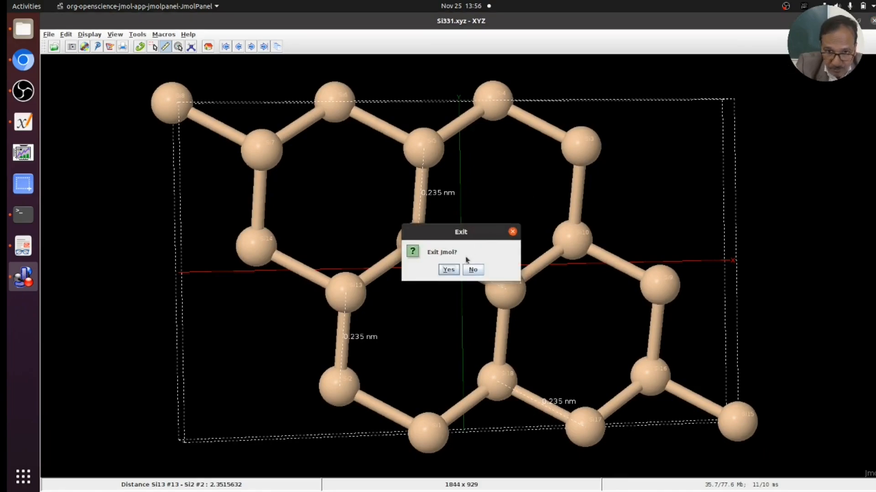
click(448, 270)
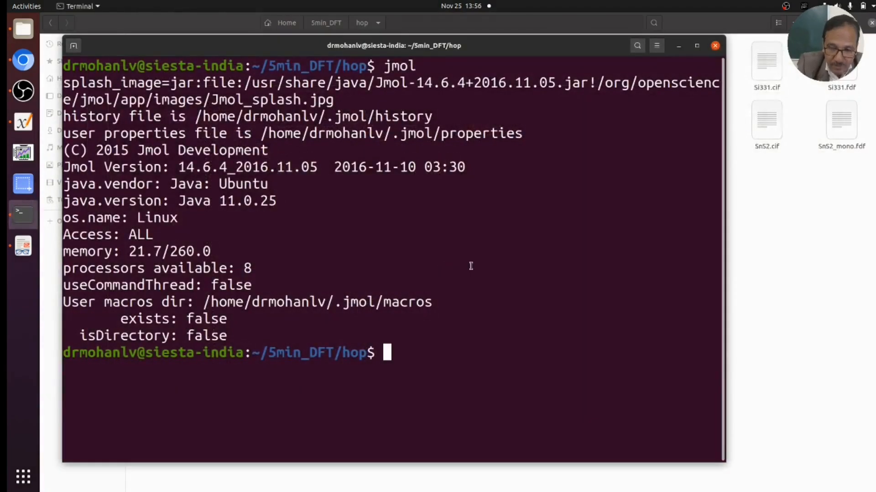
key(Up)
key(Return)
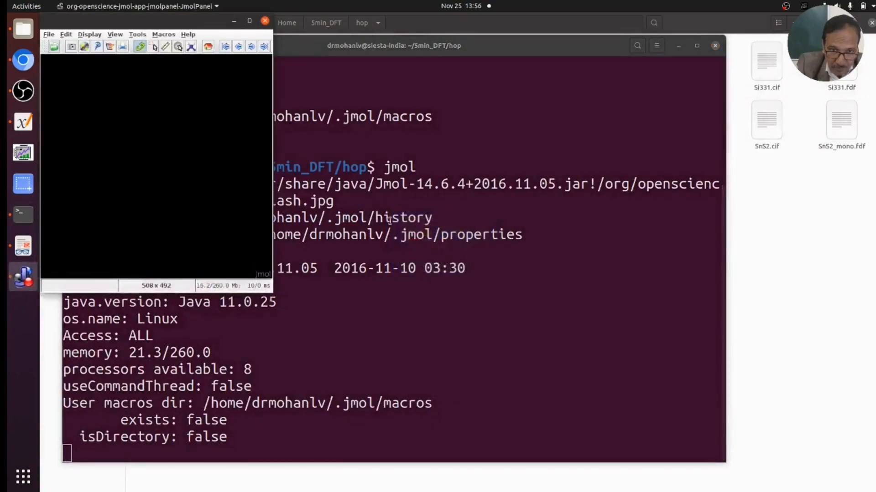
click(249, 21)
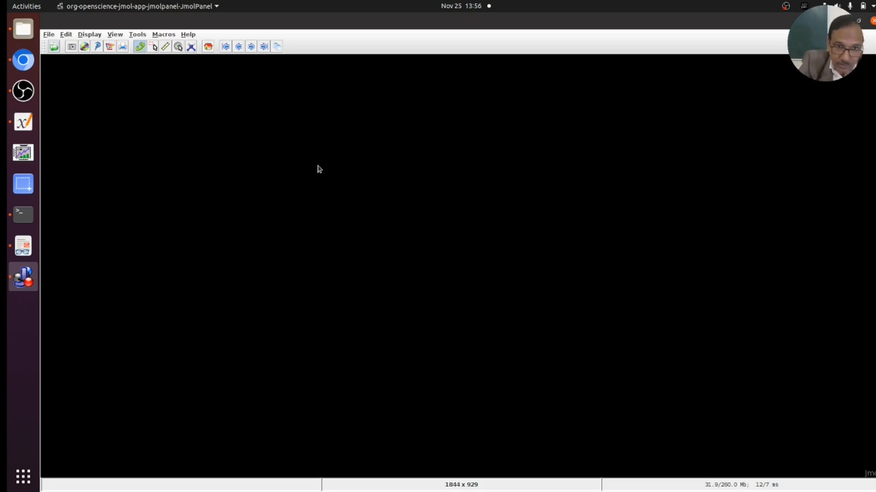
- Start the Model Kit with a methane molecule
click(191, 48)
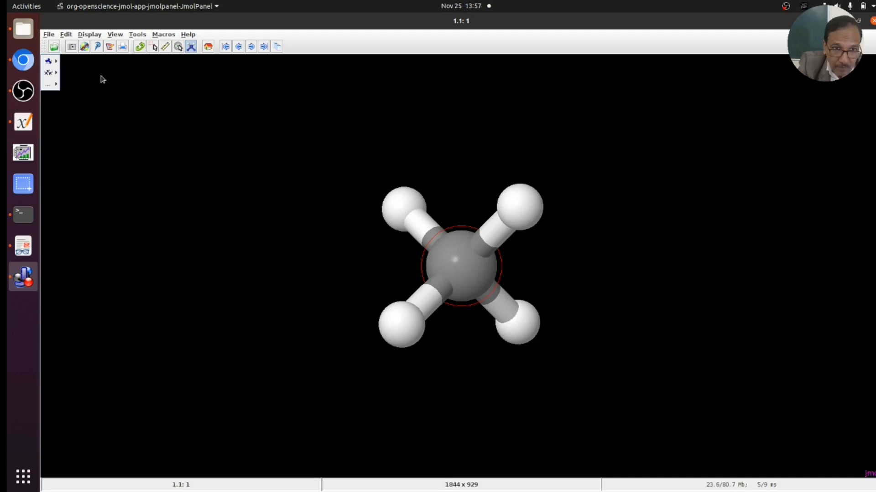
mouse_move(50, 61)
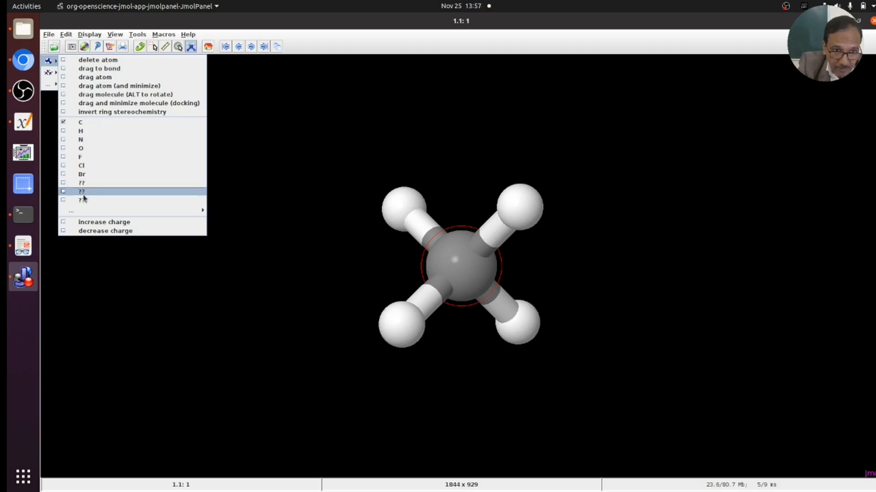
click(321, 41)
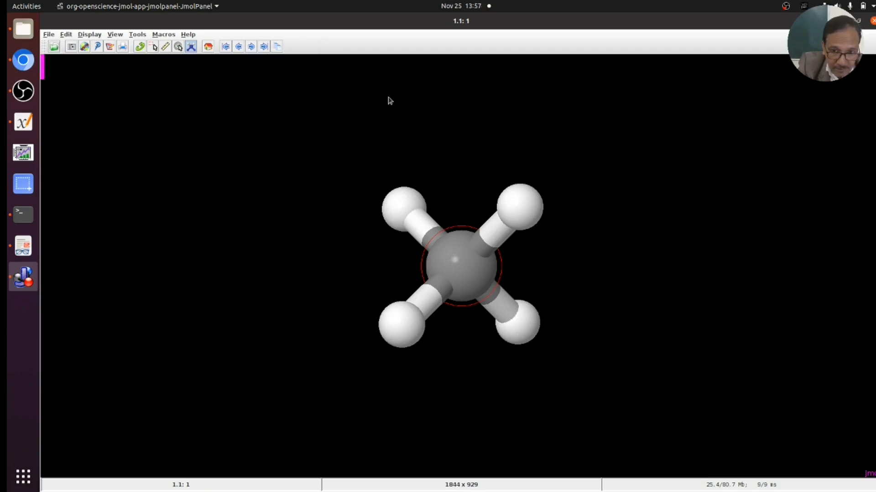
- Drag out new carbons from the chain and close them into a six-carbon ring
drag(457, 267, 643, 252)
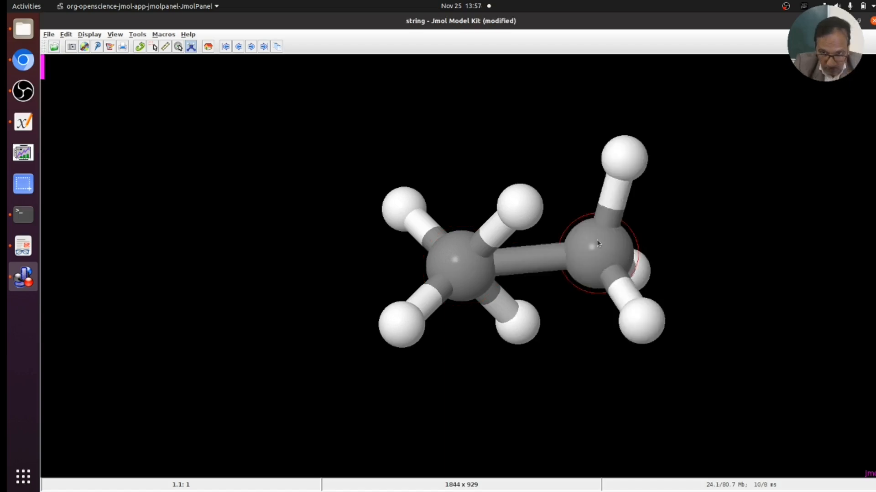
drag(600, 252, 379, 79)
drag(431, 92, 239, 138)
drag(295, 158, 315, 286)
drag(311, 256, 455, 261)
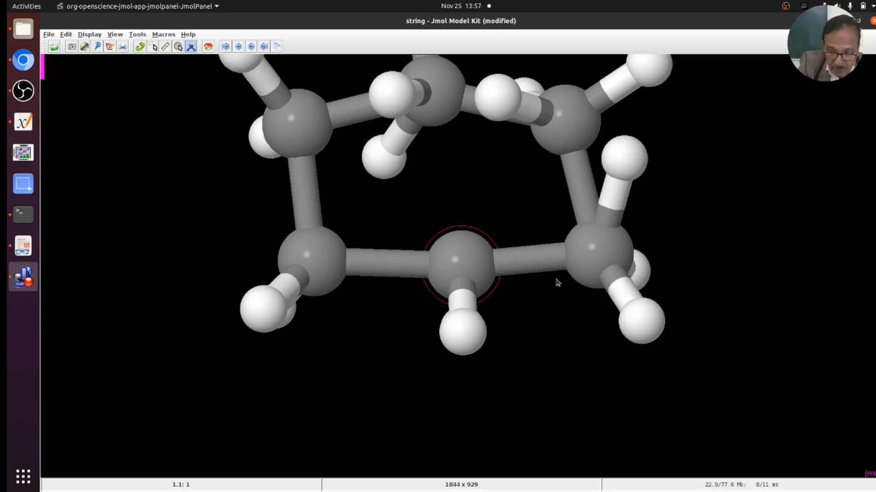
- Make three alternating ring bonds double to form benzene
click(306, 191)
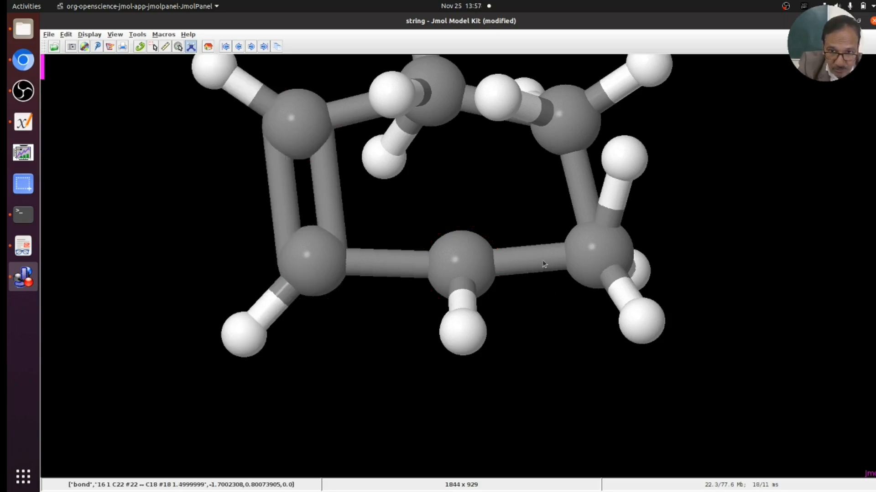
click(527, 266)
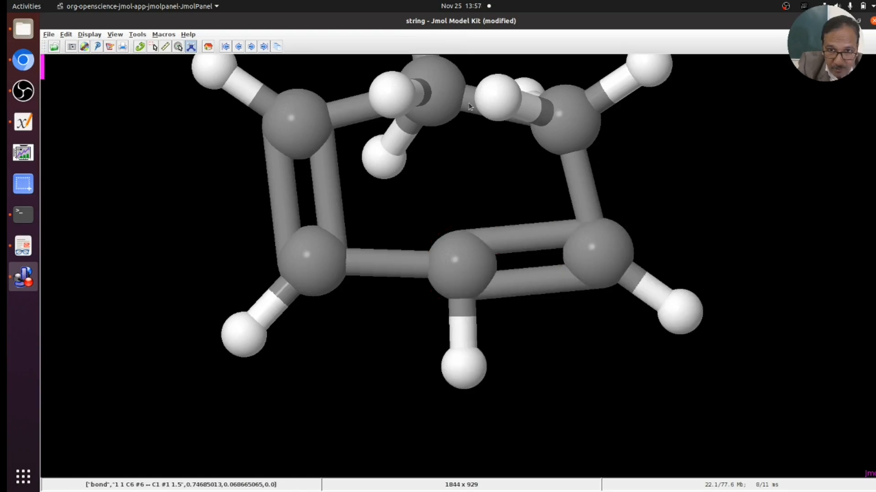
right_click(482, 132)
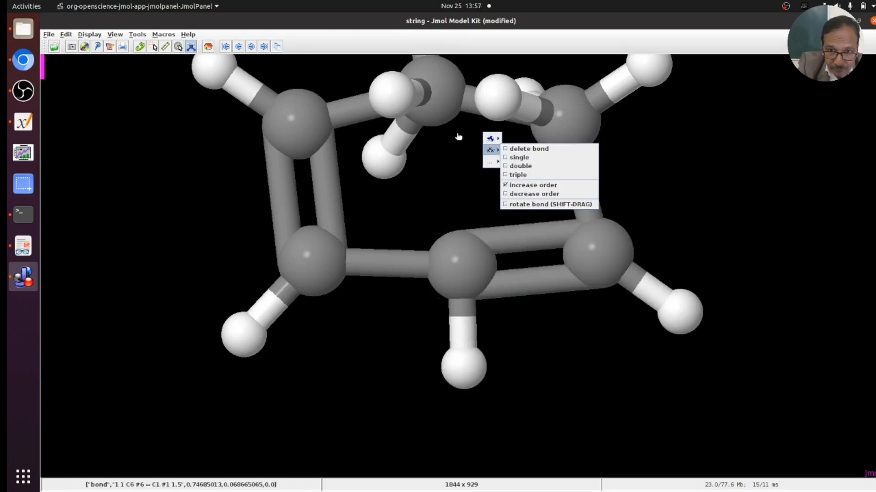
drag(459, 136, 455, 203)
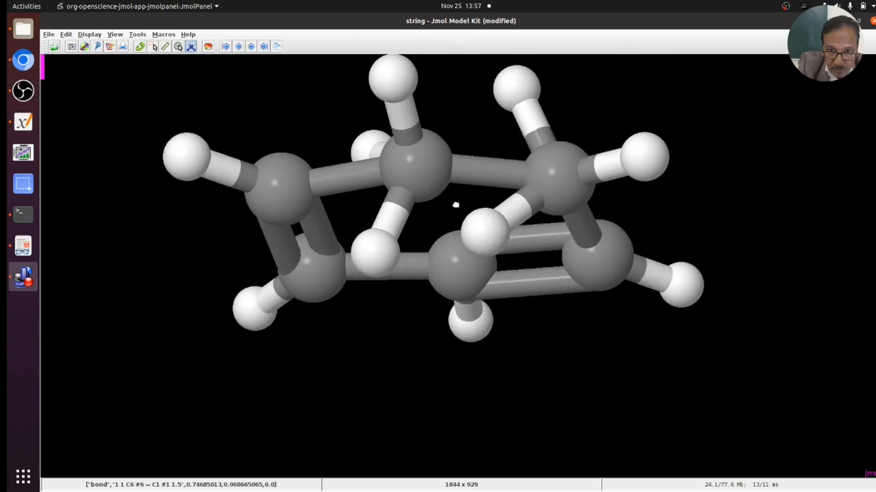
click(484, 176)
- Minimize the benzene geometry from the Model Kit menu into a regular hexagon
right_click(666, 199)
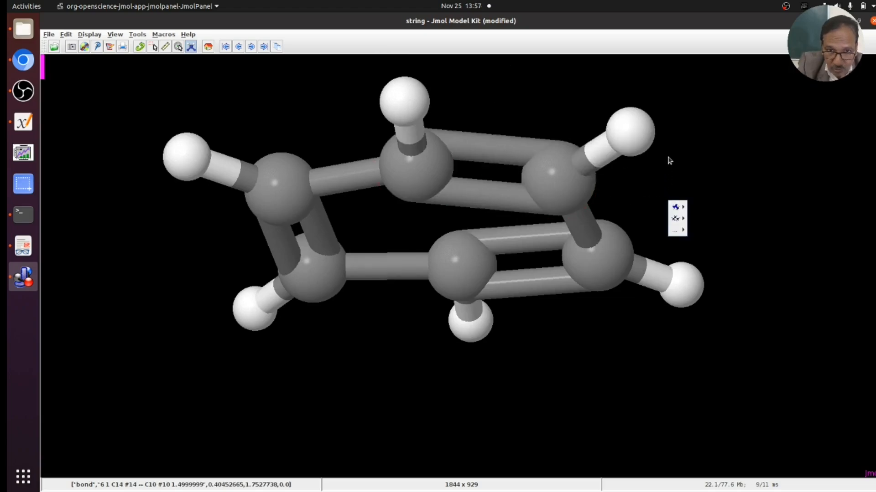
drag(705, 147, 708, 94)
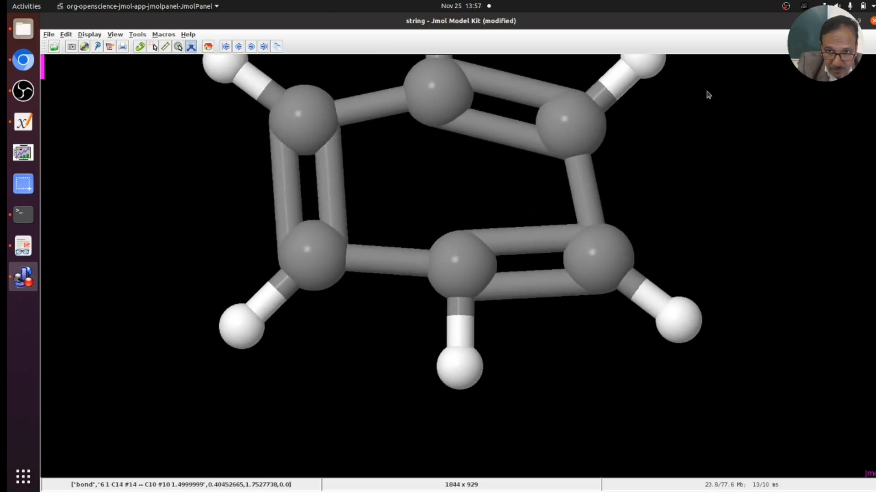
scroll(707, 99, up, 4)
scroll(707, 99, down, 5)
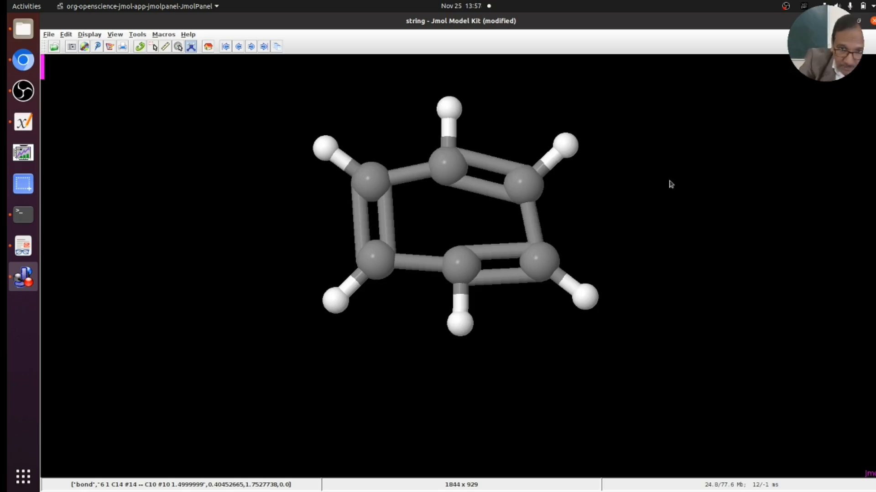
click(643, 173)
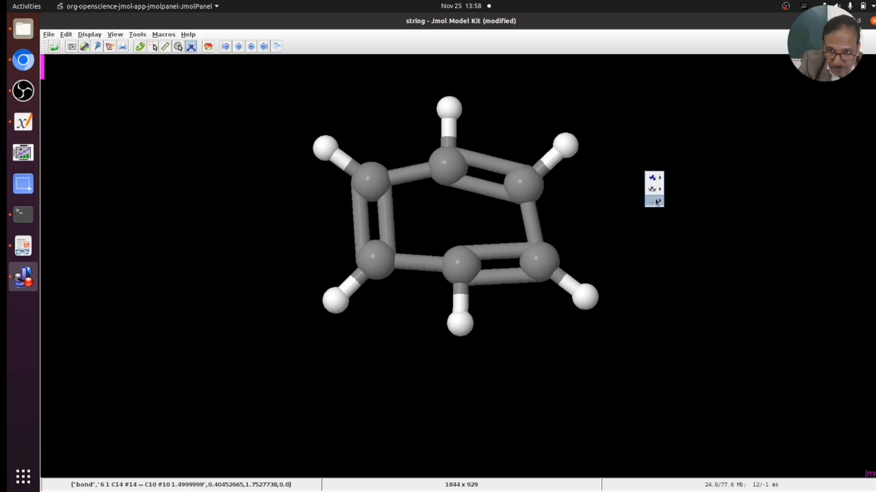
mouse_move(655, 201)
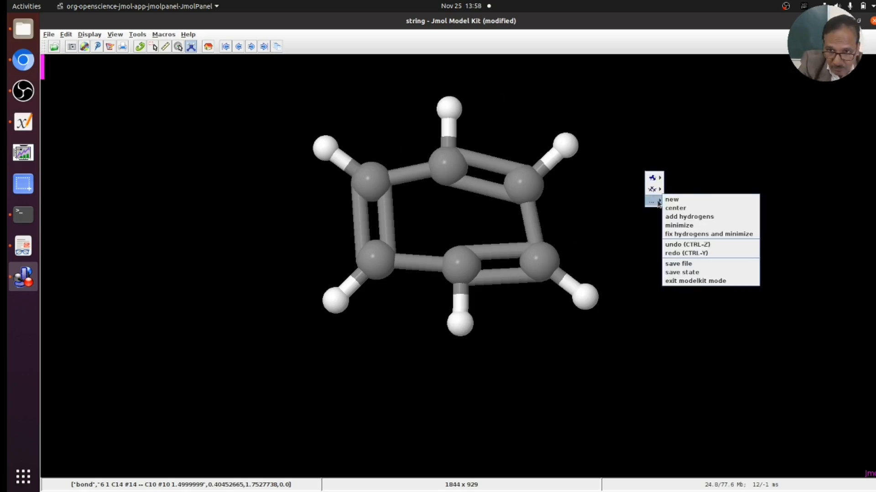
click(688, 225)
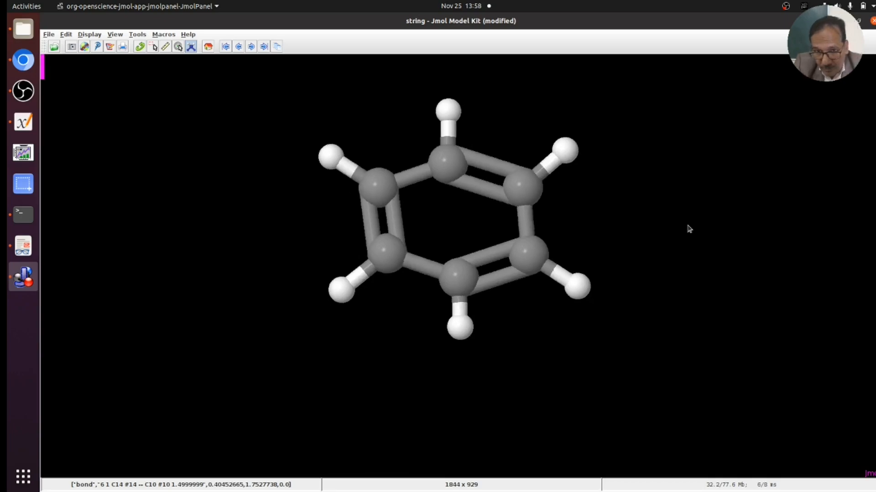
scroll(685, 229, down, 2)
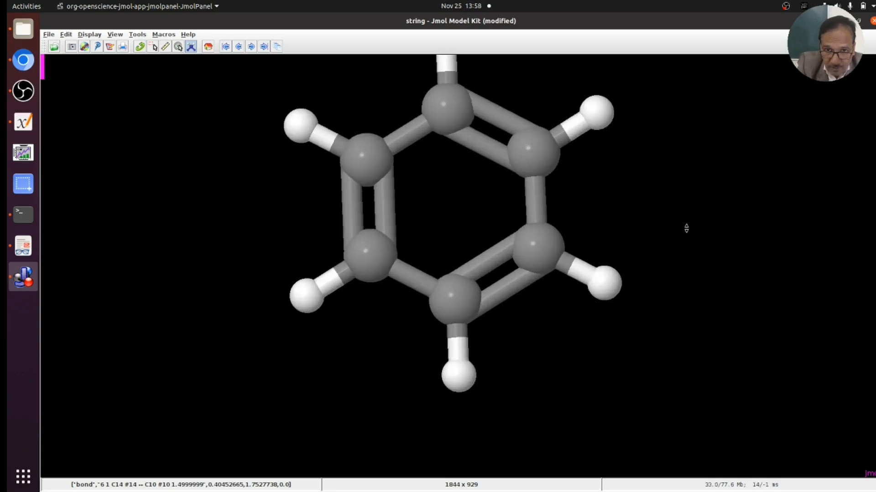
scroll(686, 229, up, 3)
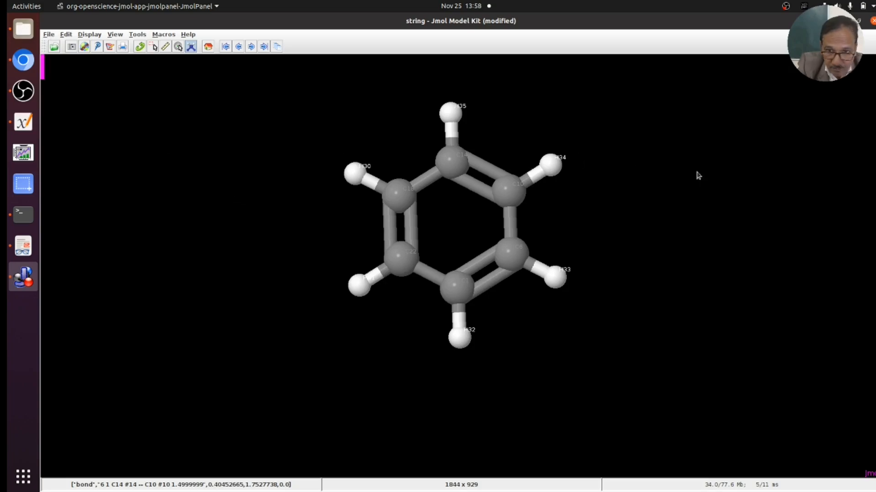
- Save the minimized molecule from the Model Kit menu as benzene.xyz
right_click(677, 157)
mouse_move(683, 185)
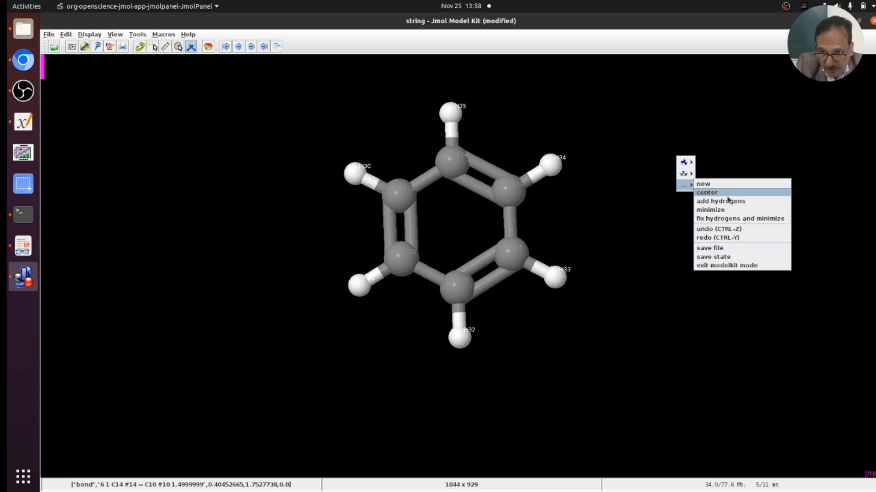
click(735, 249)
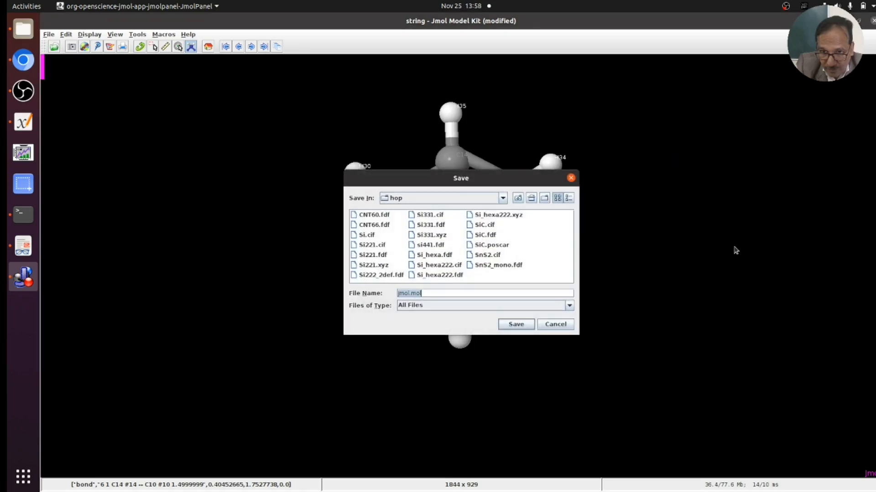
click(437, 295)
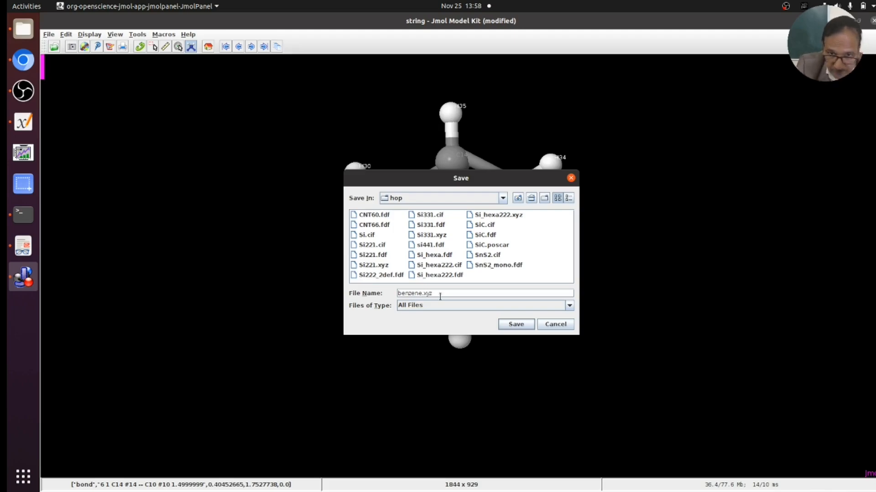
click(516, 325)
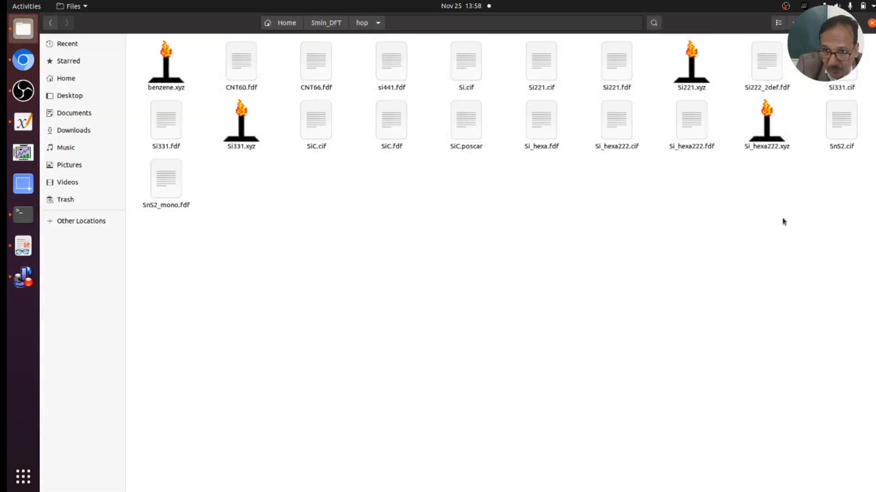
- Reopen benzene.xyz to confirm it shows benzene, then quit that extra Jmol viewer
double_click(164, 81)
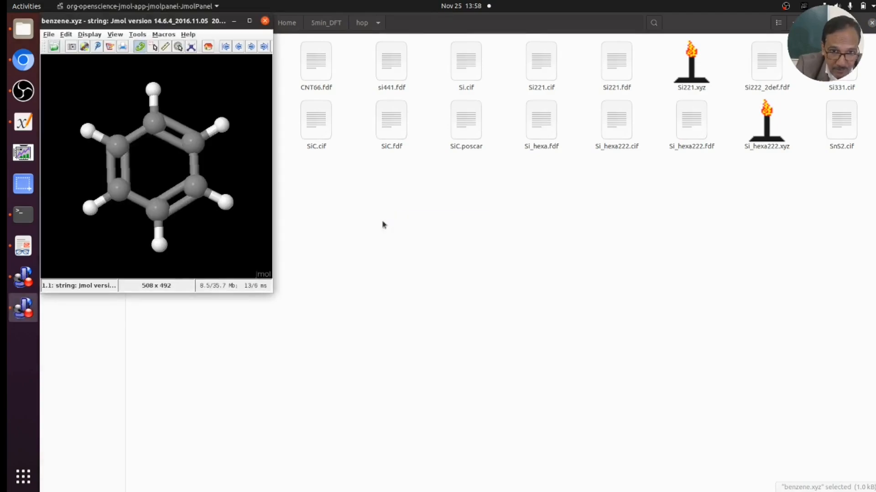
click(264, 21)
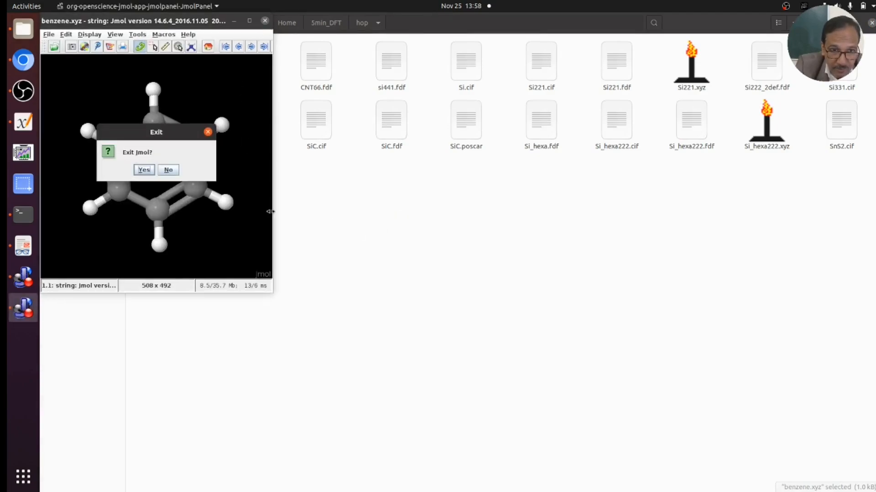
click(145, 173)
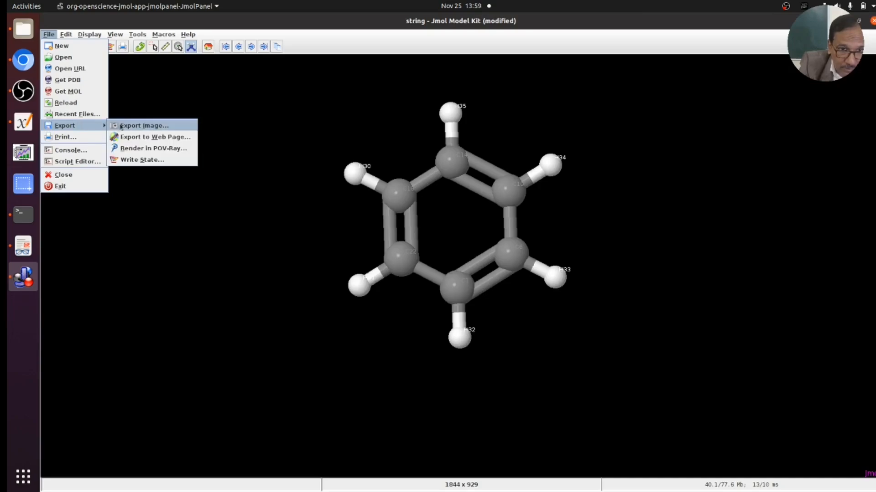
- Export the current view as an image with file type JPG and file name benzene
click(134, 125)
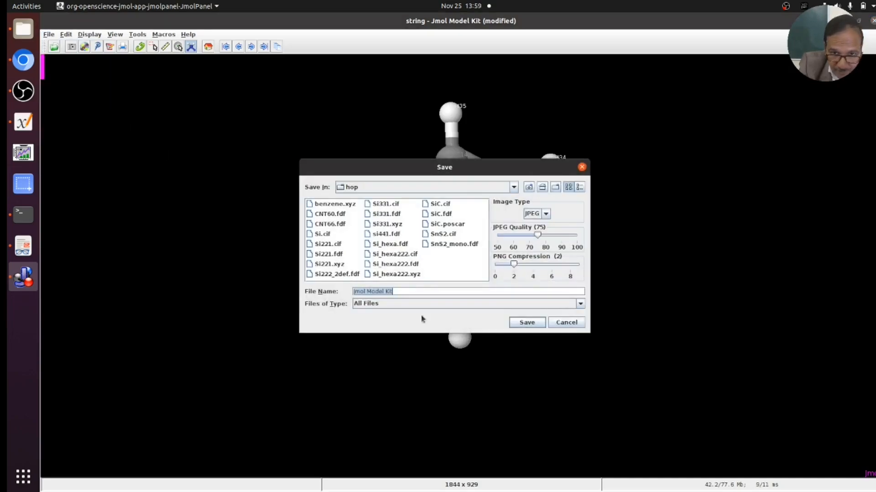
click(580, 303)
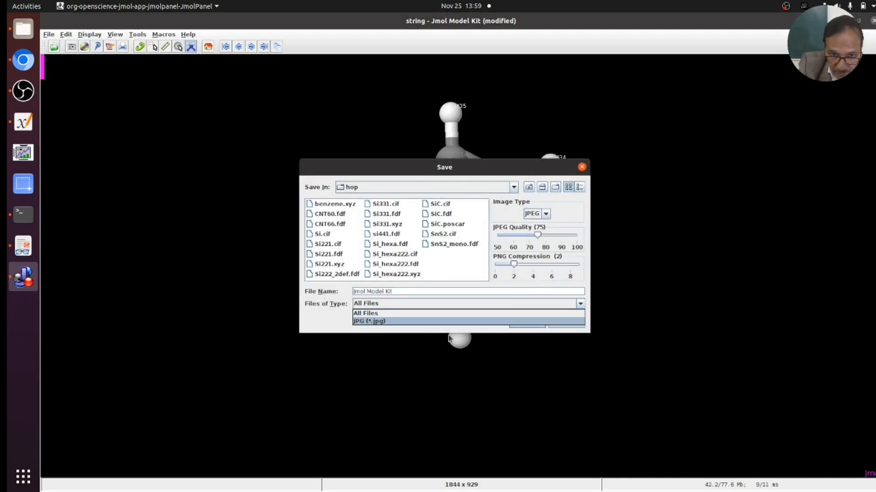
click(403, 321)
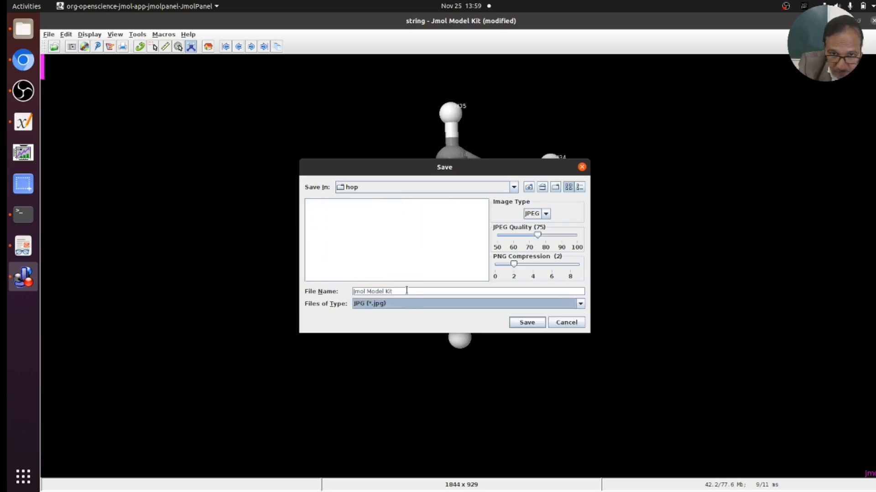
click(407, 291)
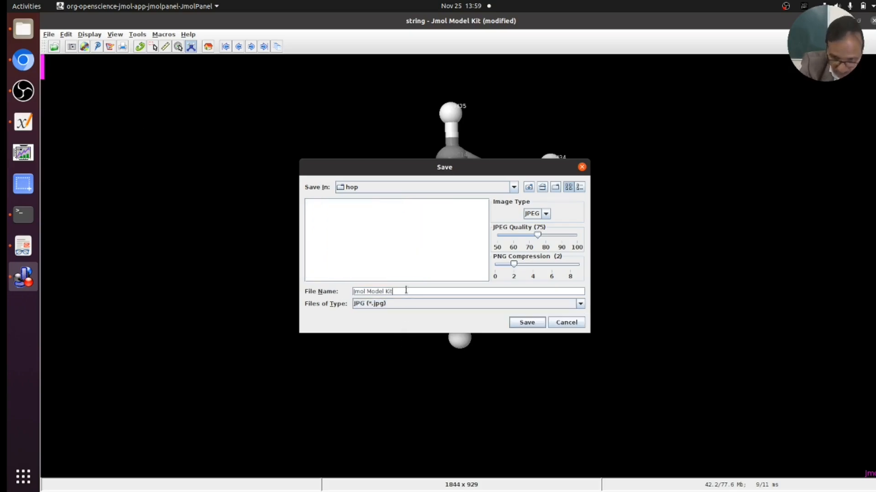
key(BackSpace)
key(BackSpace)
key(BackSpace)
key(BackSpace)
key(BackSpace)
key(BackSpace)
key(BackSpace)
key(BackSpace)
key(BackSpace)
key(BackSpace)
key(BackSpace)
text(benzene)
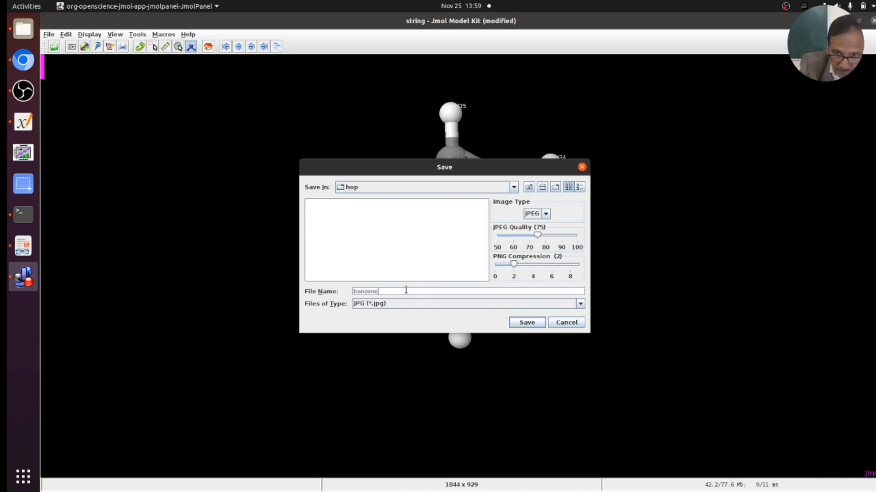
click(524, 322)
right_click(682, 165)
mouse_move(693, 192)
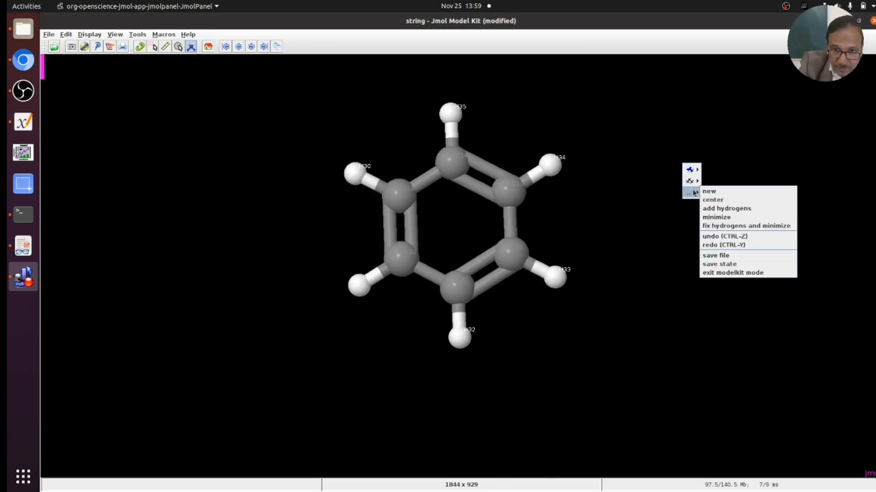
mouse_move(668, 135)
mouse_down()
mouse_move(669, 188)
mouse_move(603, 107)
mouse_move(681, 115)
mouse_move(672, 144)
mouse_move(668, 119)
mouse_up()
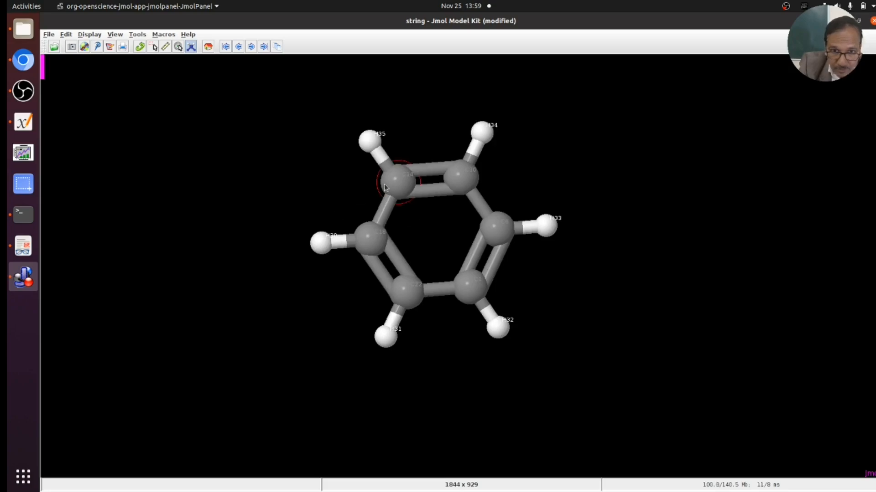
click(191, 48)
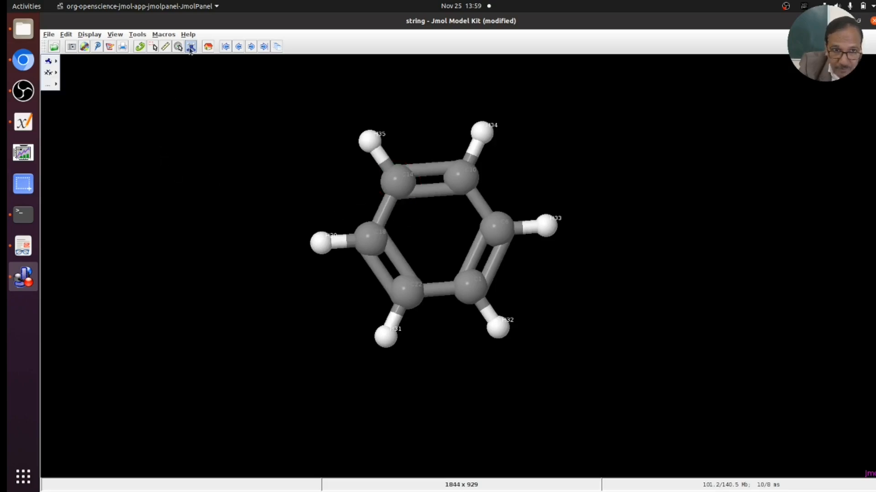
mouse_move(49, 84)
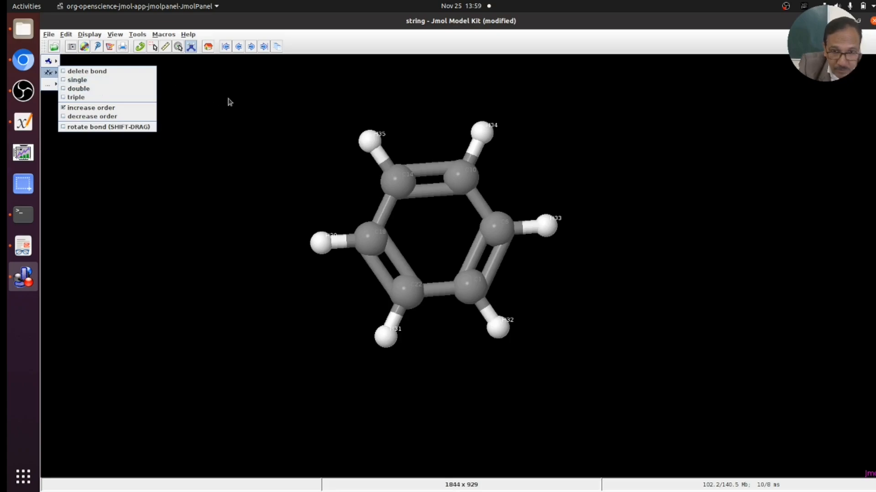
click(432, 176)
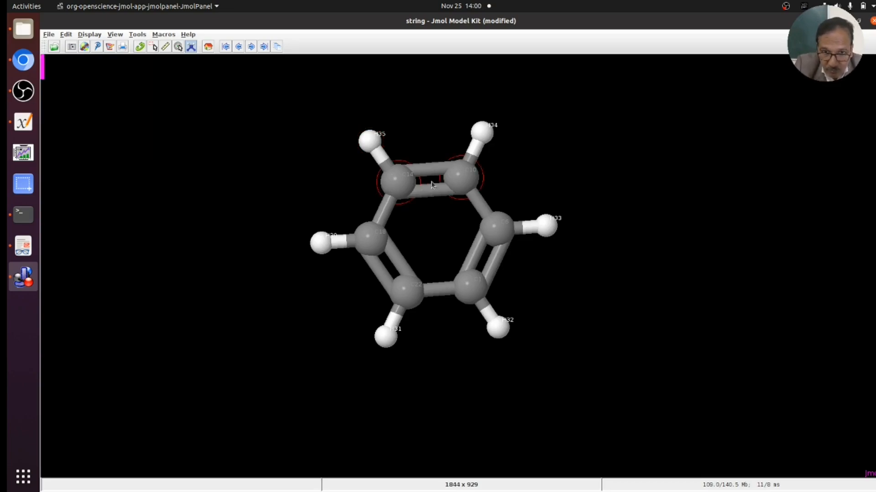
click(432, 187)
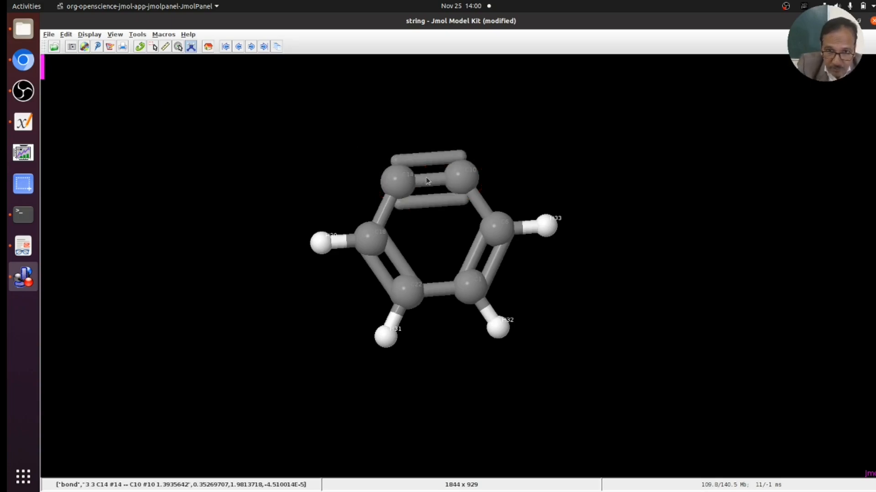
click(427, 180)
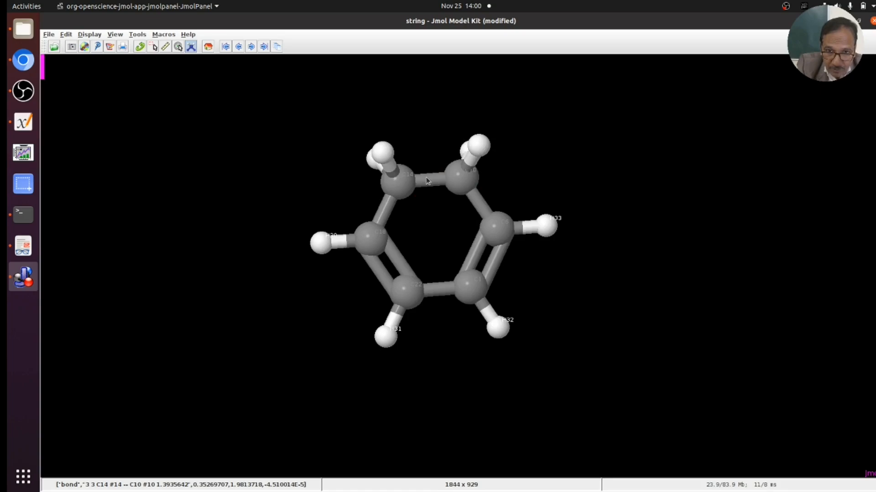
click(427, 180)
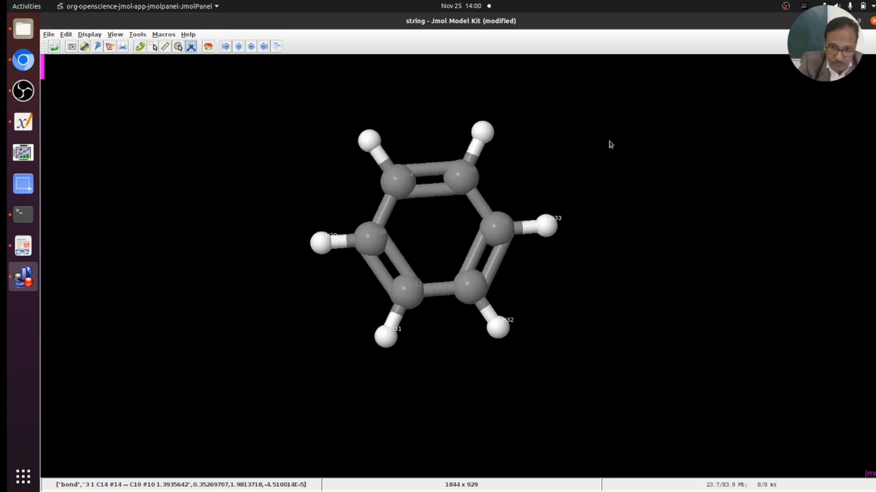